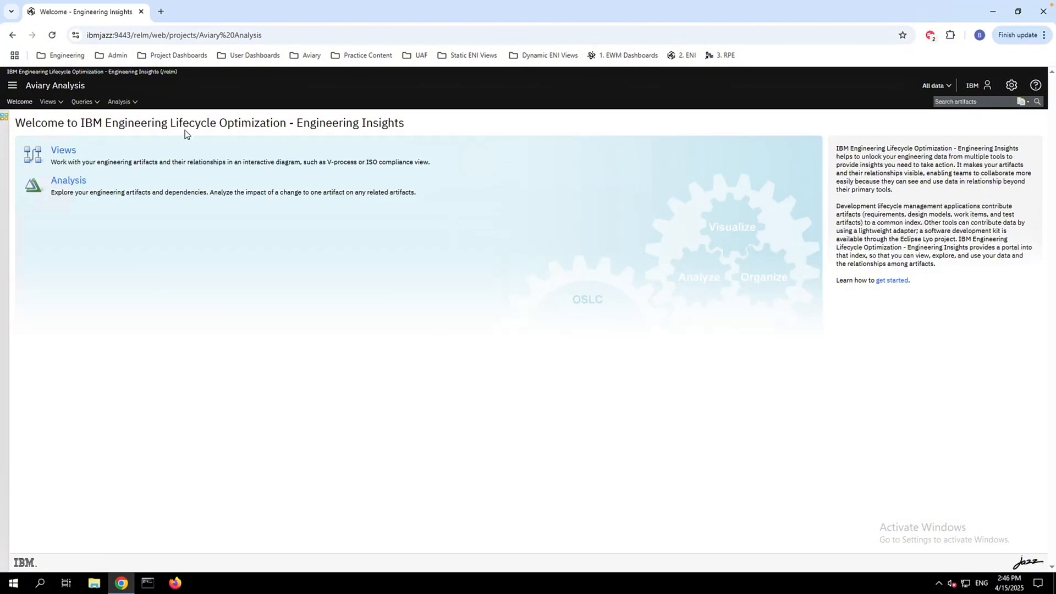
List the available Engineering Insights projects, then close the list without switching project
{"action": "left_click", "coordinate": [12, 85]}
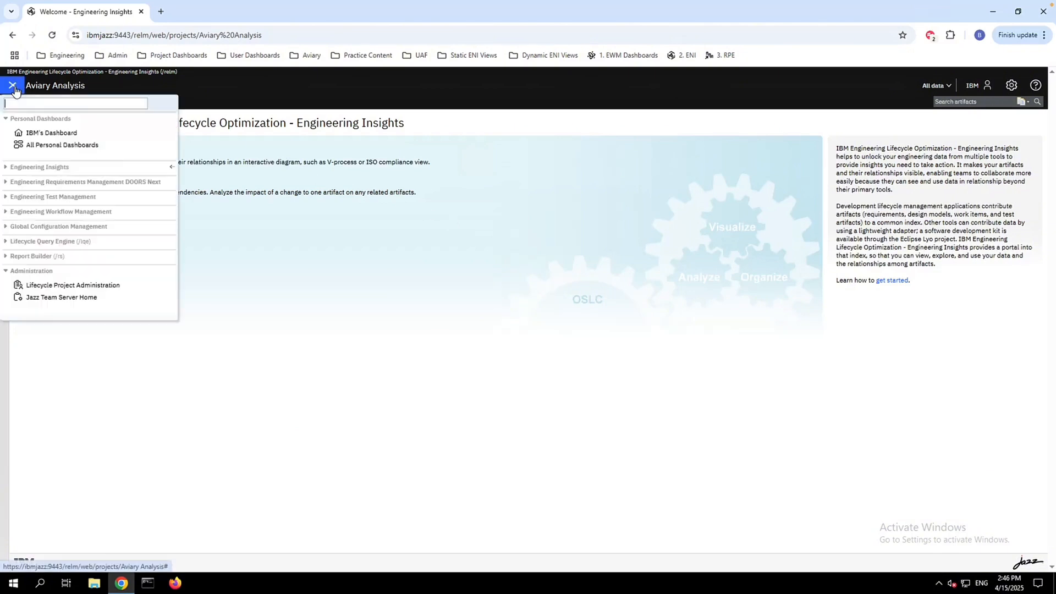
{"action": "left_click", "coordinate": [89, 166]}
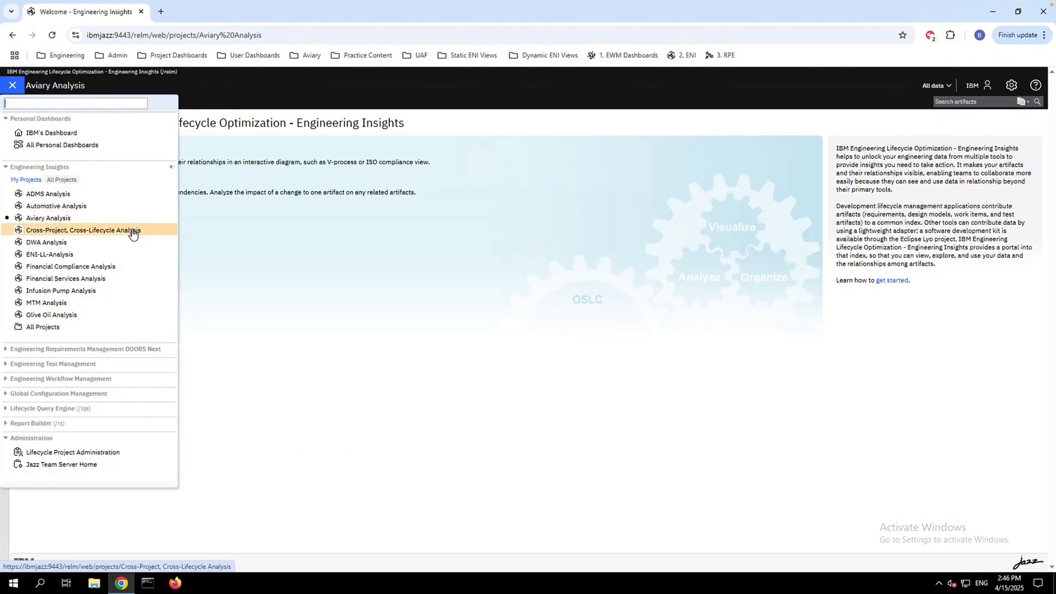
{"action": "left_click", "coordinate": [230, 241]}
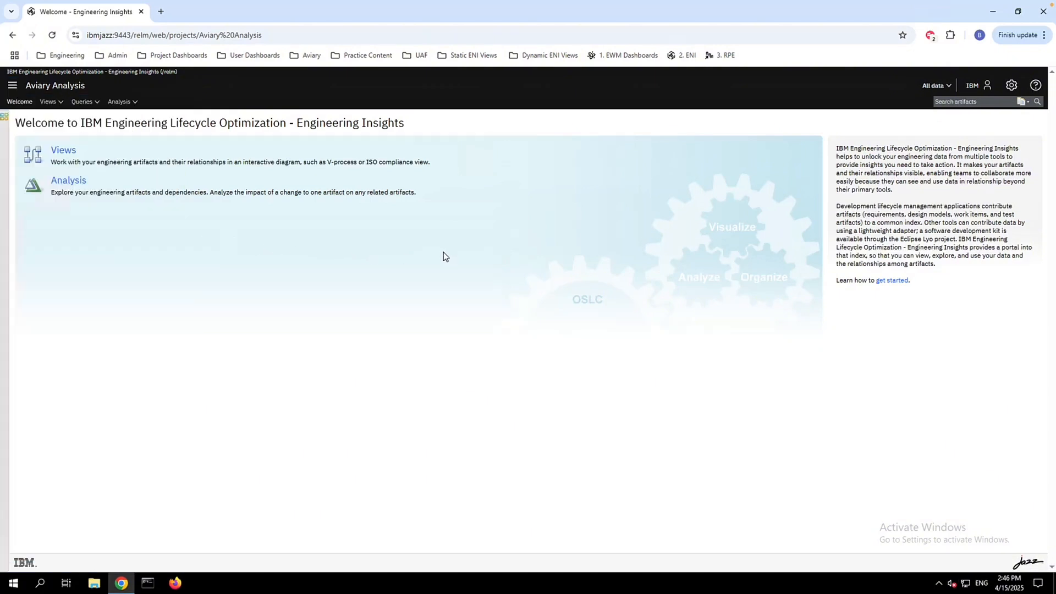
Open the static Requirement Version Tree view, followed by the Change Request Activities in Time Intervals view
{"action": "left_click", "coordinate": [466, 58]}
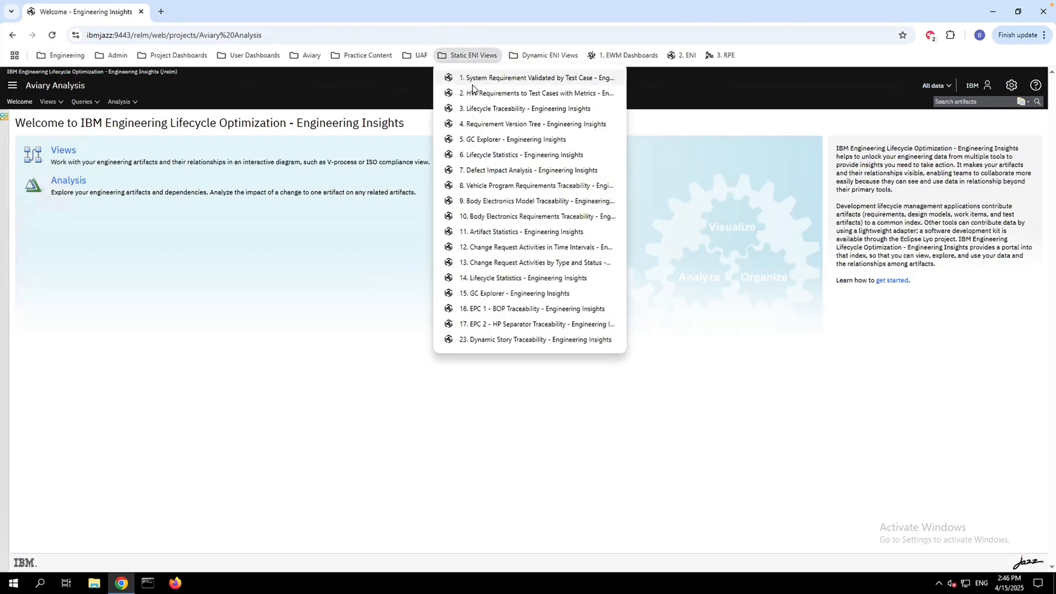
{"action": "left_click", "coordinate": [474, 129]}
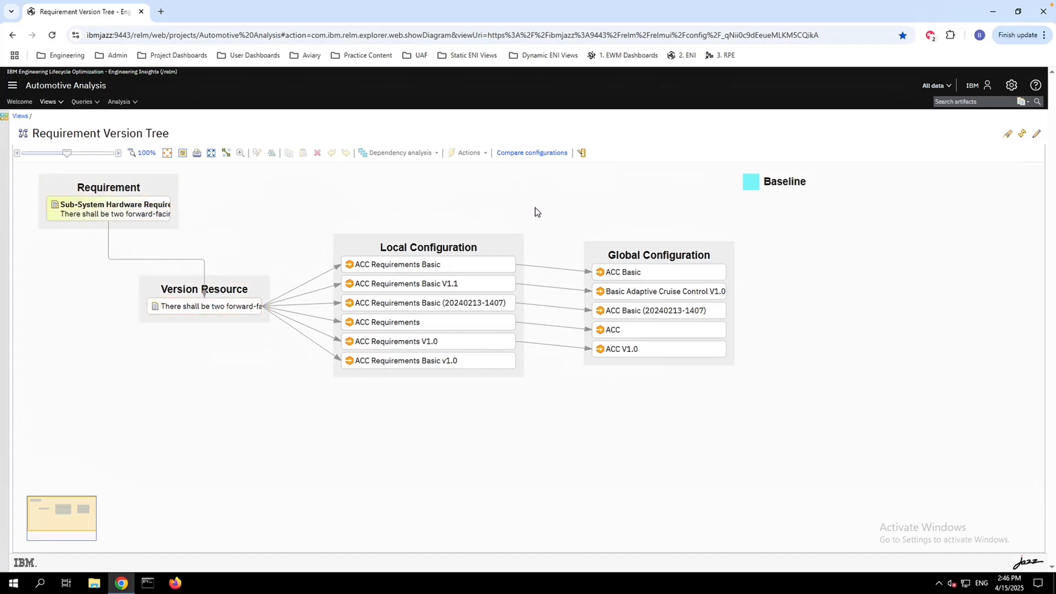
{"action": "left_click", "coordinate": [470, 55]}
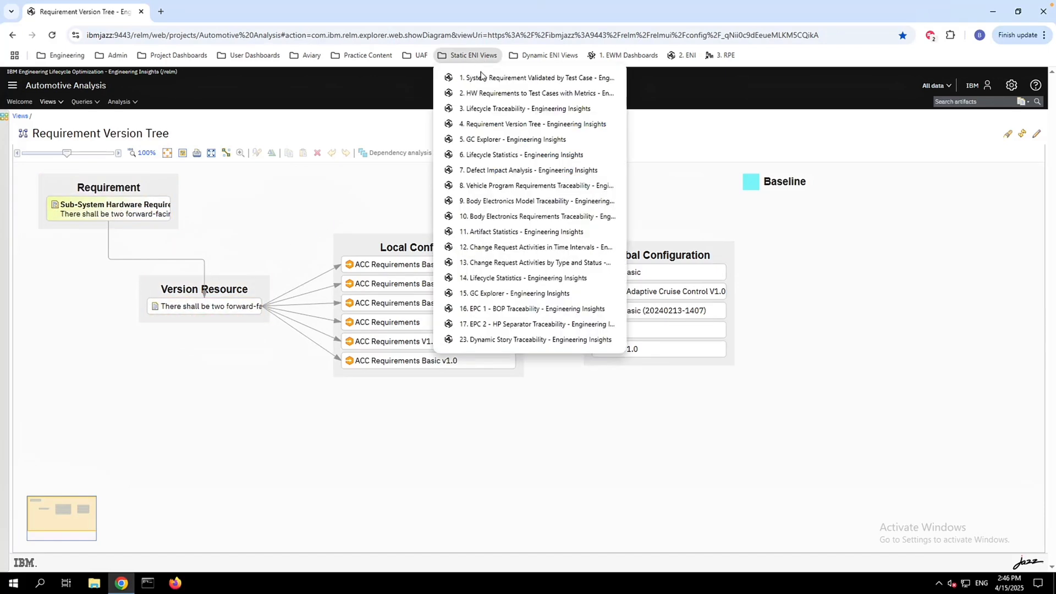
{"action": "left_click", "coordinate": [488, 247]}
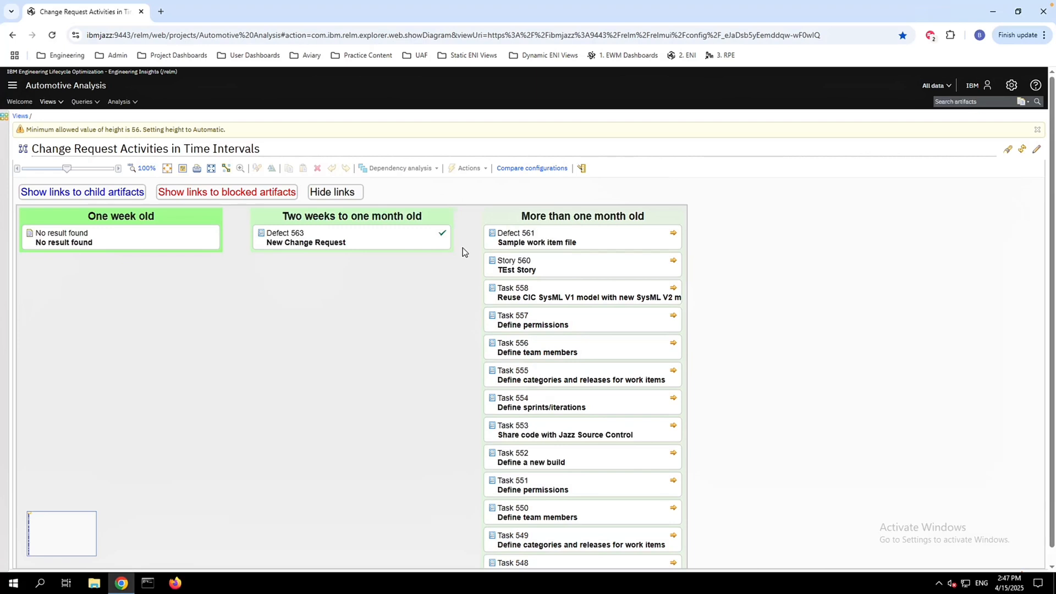
Open the static System Requirement Validated by Test Case view and highlight the first system requirement's link to its test case
{"action": "left_click", "coordinate": [475, 55]}
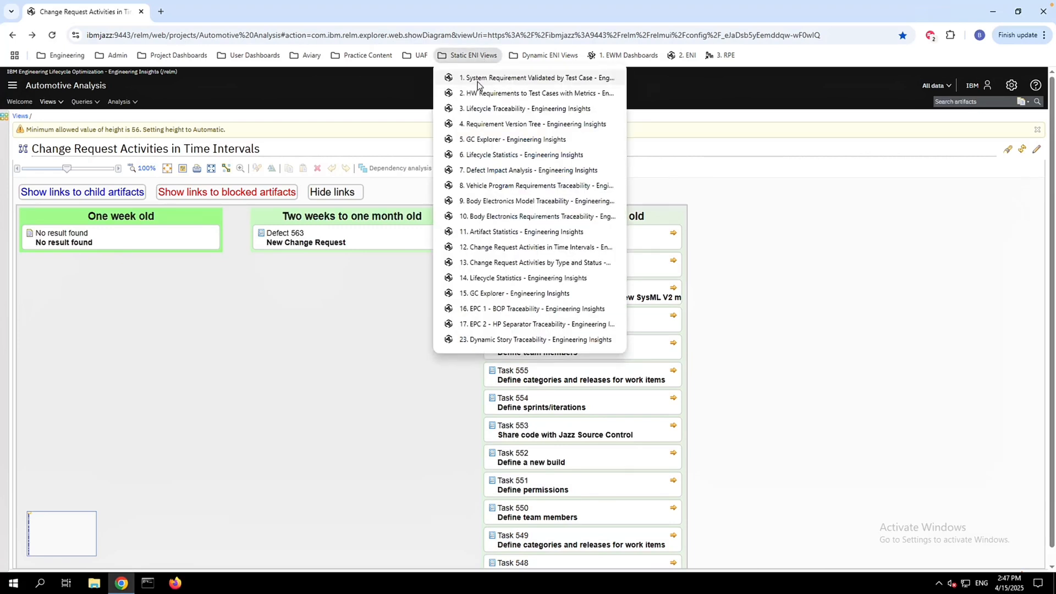
{"action": "left_click", "coordinate": [477, 82]}
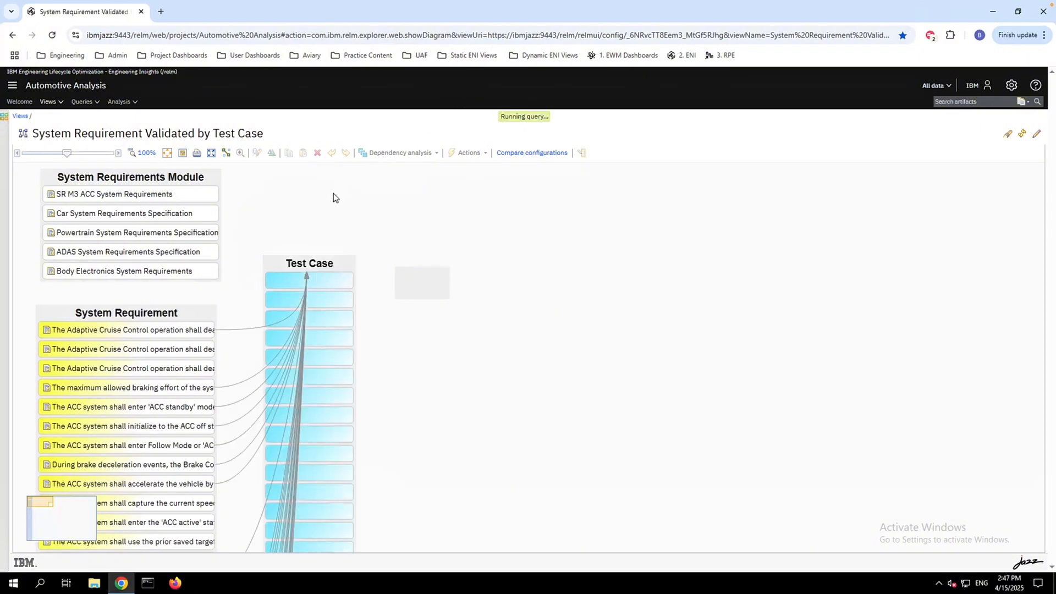
{"action": "left_click", "coordinate": [194, 332]}
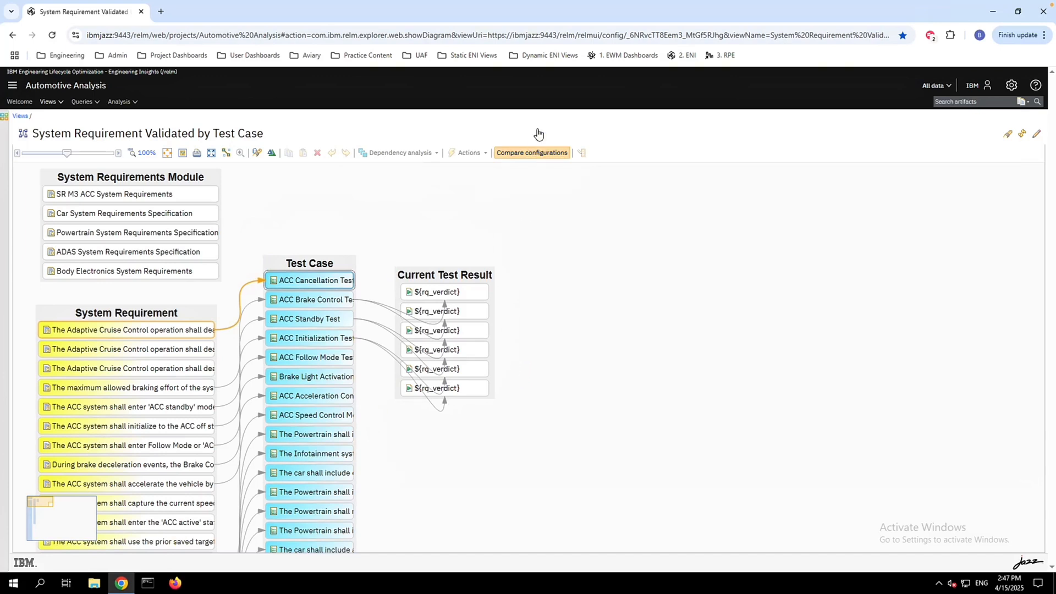
Open the dynamic Hazardous Events view and display the traceability of the Unable to Deactivate Cruise Control event
{"action": "left_click", "coordinate": [529, 60]}
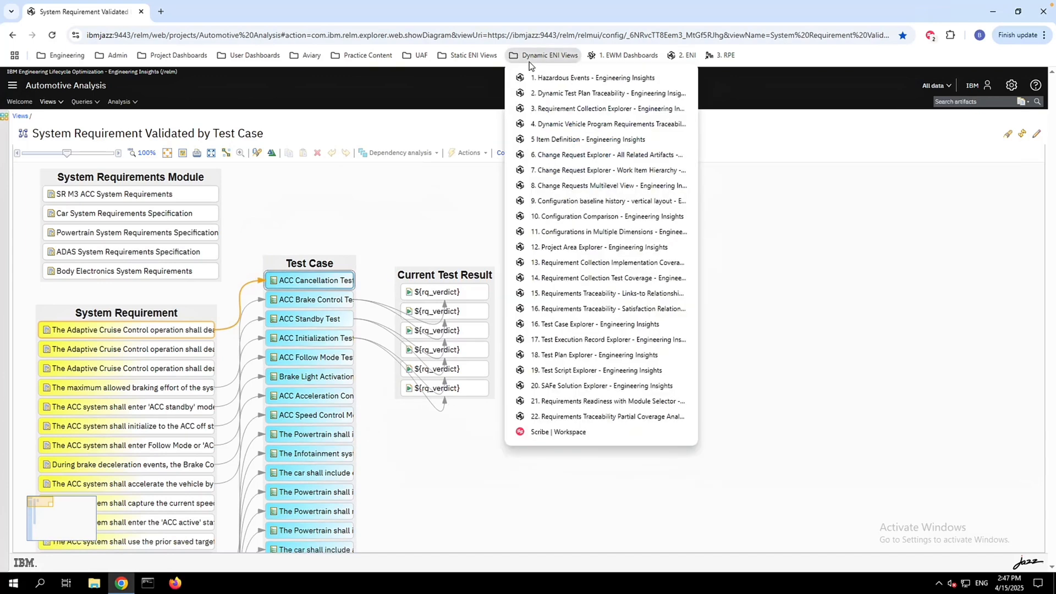
{"action": "left_click", "coordinate": [537, 77]}
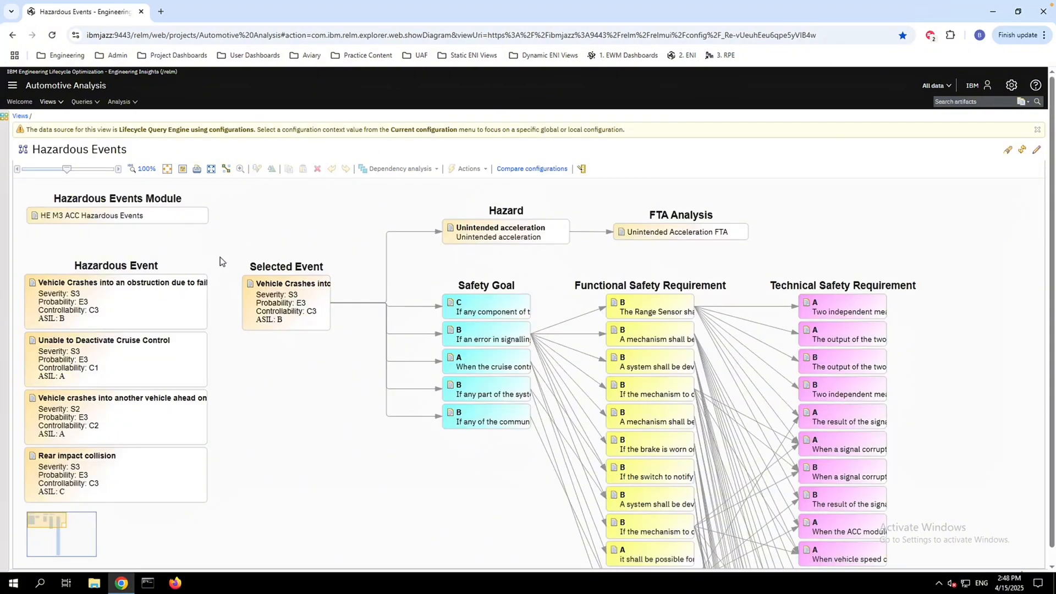
{"action": "left_click", "coordinate": [176, 299]}
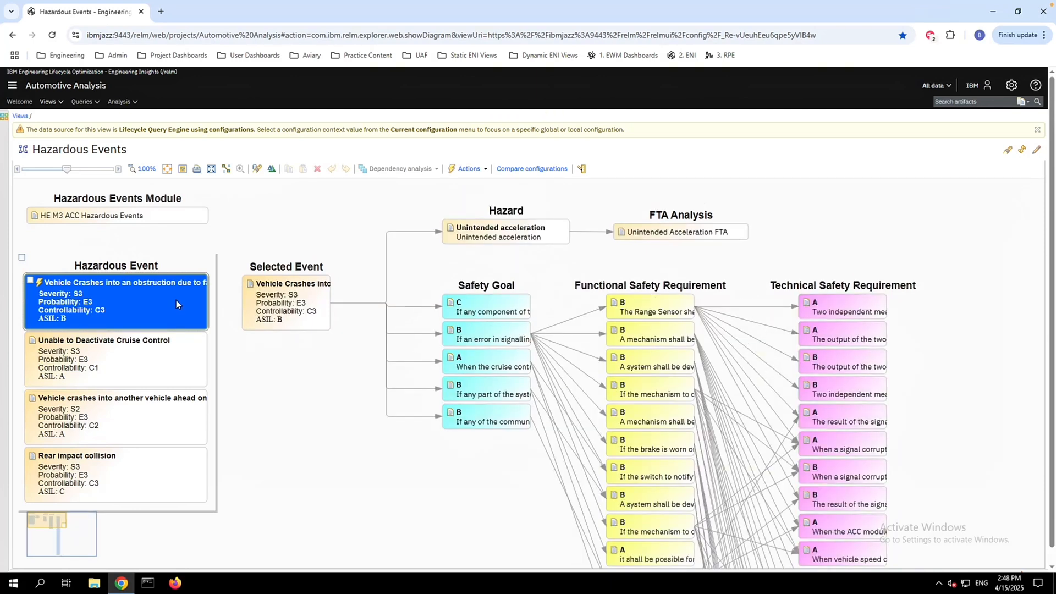
{"action": "left_click", "coordinate": [167, 352]}
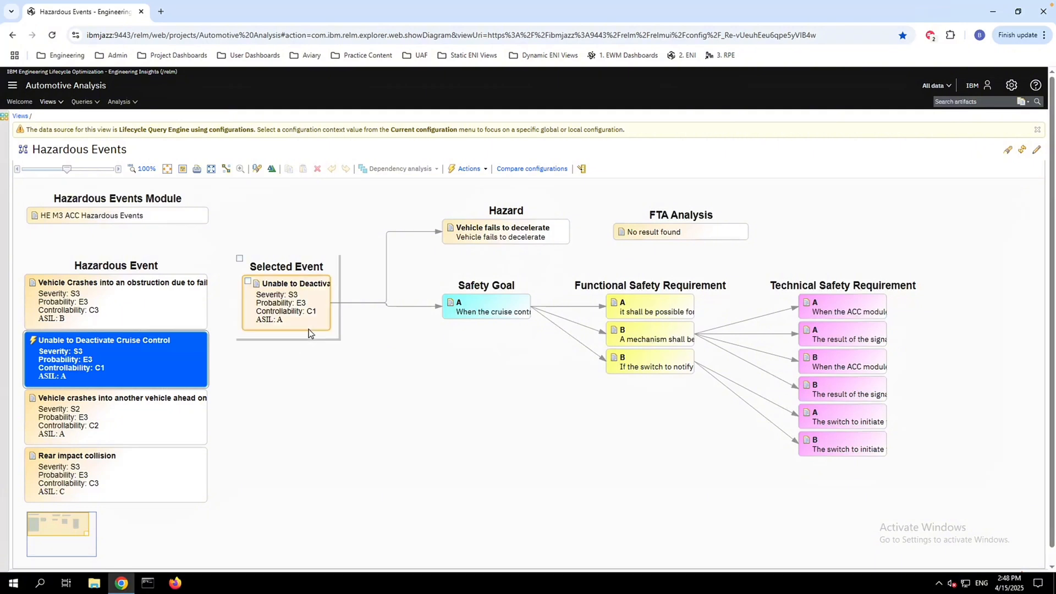
Inspect the selected event's preview, the linked safety requirements and the actions available for the safety goal
{"action": "mouse_move", "coordinate": [309, 329]}
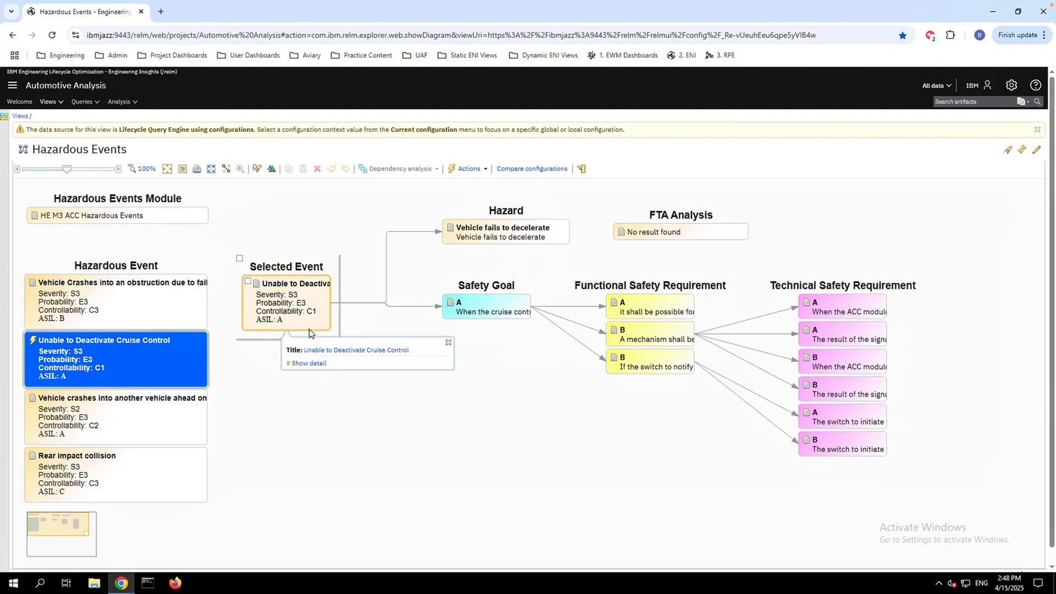
{"action": "left_click", "coordinate": [506, 336]}
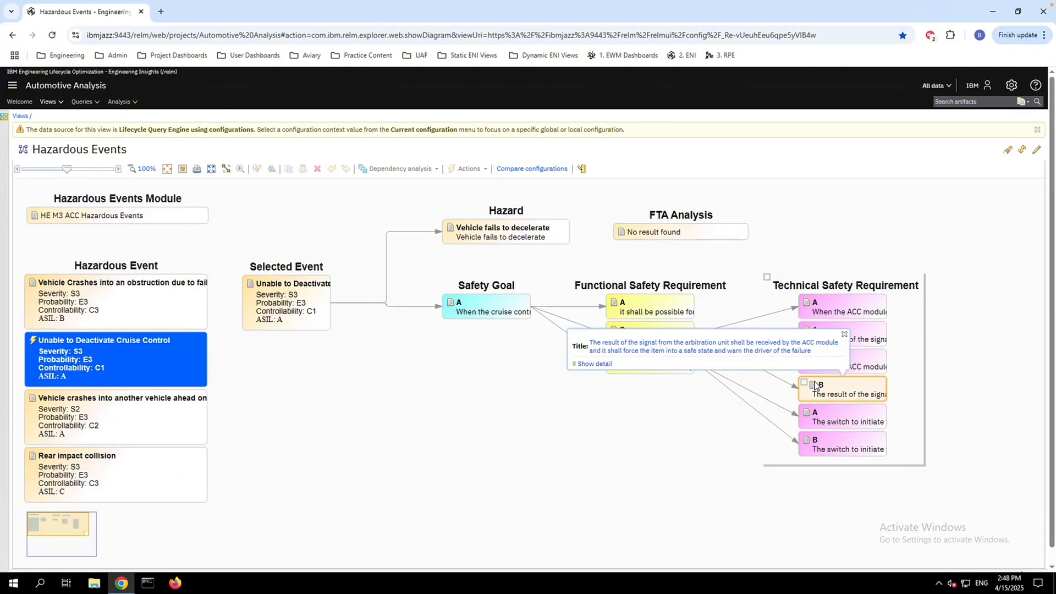
{"action": "mouse_move", "coordinate": [477, 311]}
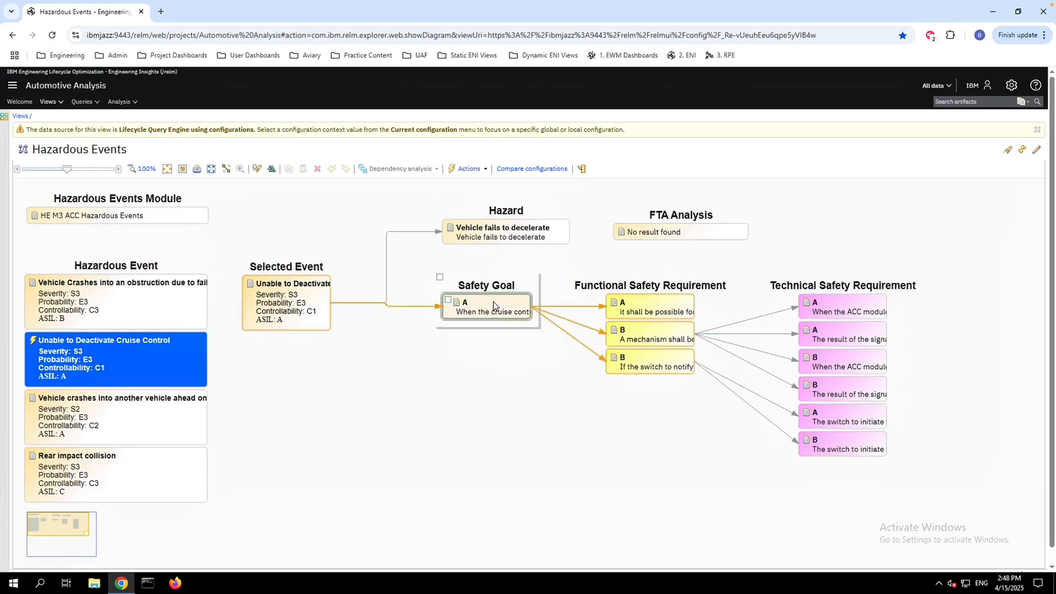
{"action": "right_click", "coordinate": [493, 302]}
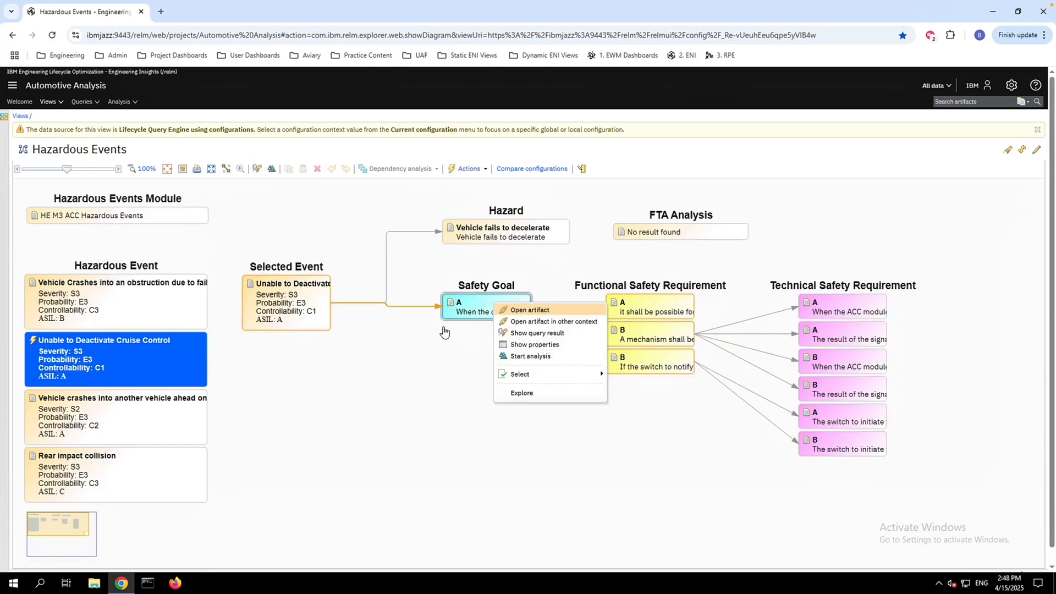
{"action": "left_click", "coordinate": [395, 354]}
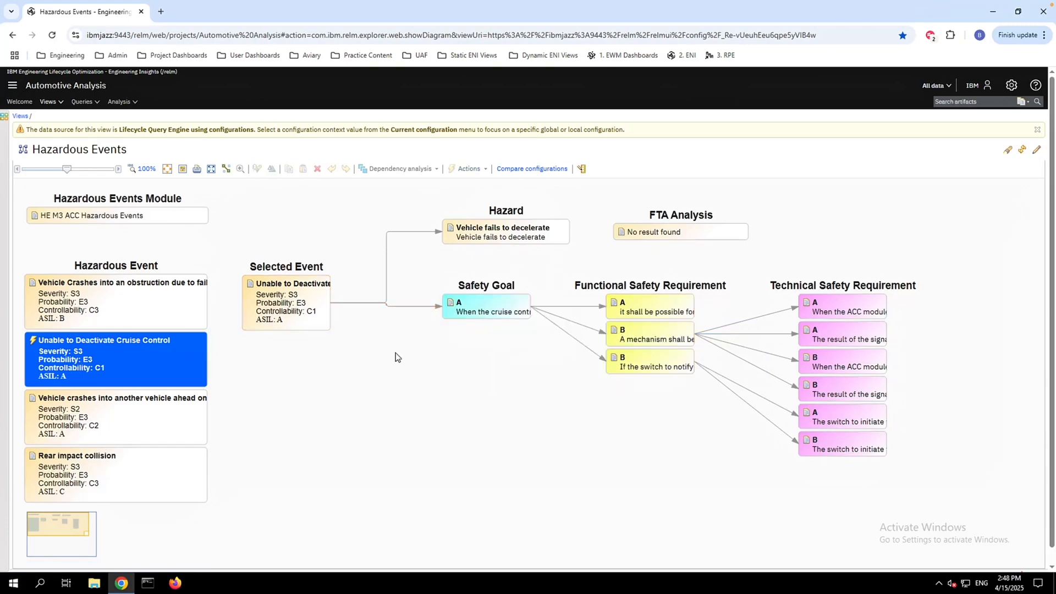
Open the dynamic Change Request Explorer - Work Item Hierarchy view and display the hierarchy of Task 131, 2.6 Development Safety Management
{"action": "left_click", "coordinate": [546, 57]}
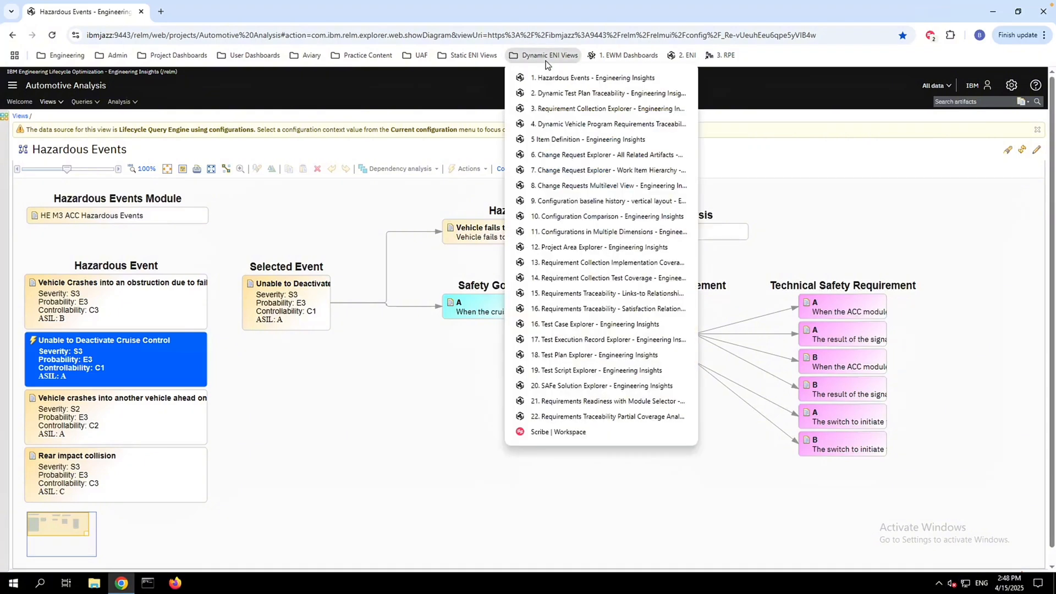
{"action": "left_click", "coordinate": [556, 172]}
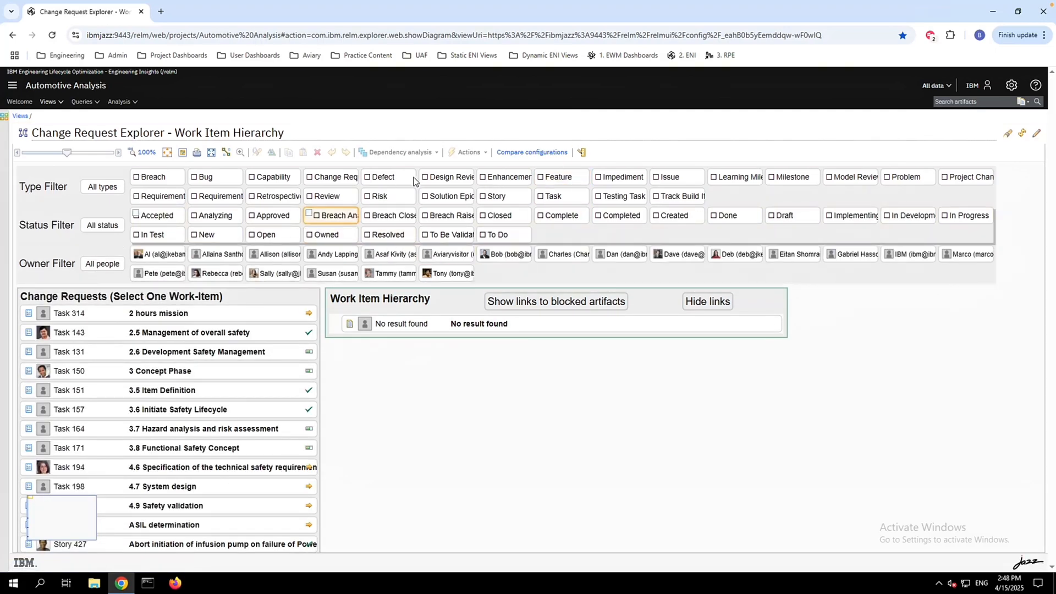
{"action": "left_click", "coordinate": [262, 356]}
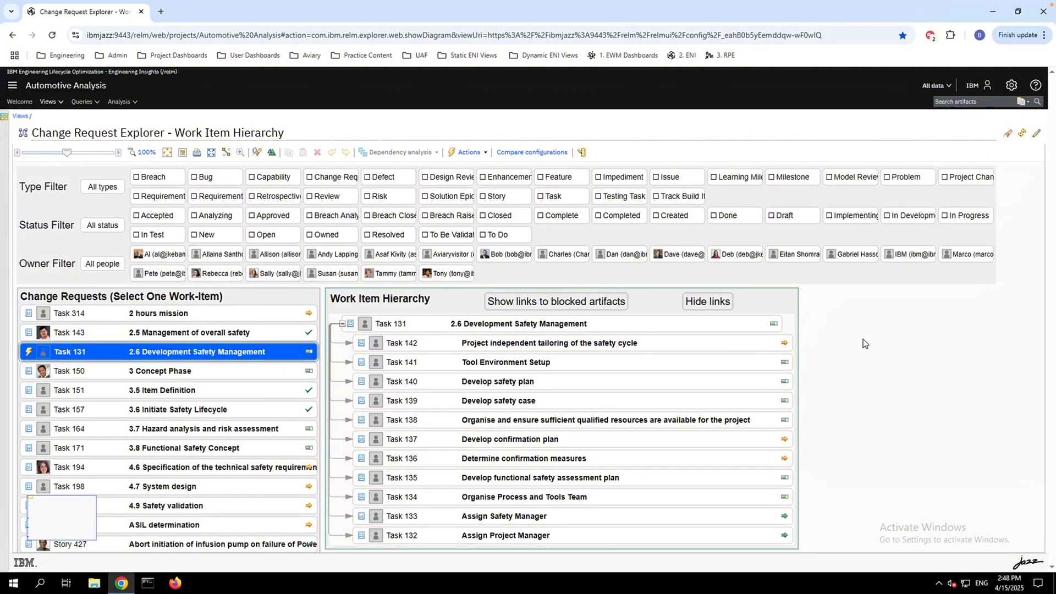
{"action": "scroll", "coordinate": [862, 337], "scroll_direction": "down", "scroll_amount": 3}
{"action": "scroll", "coordinate": [705, 315], "scroll_direction": "up", "scroll_amount": 3}
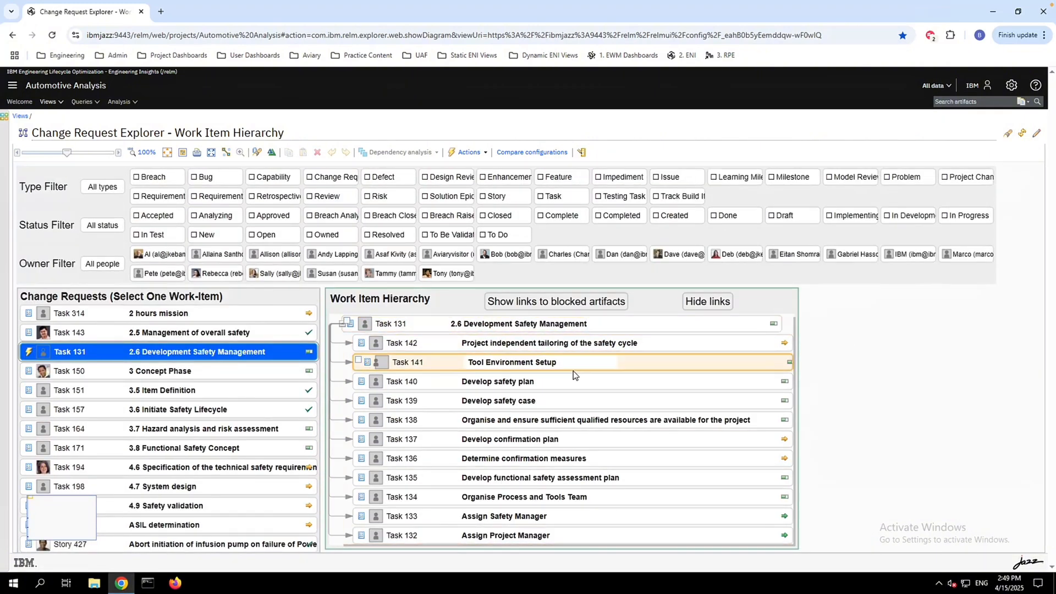
Open the Requirements Traceability - Links-to Relationship view and trace Business Process Diagram 604 to Business Rule 775
{"action": "left_click", "coordinate": [545, 55]}
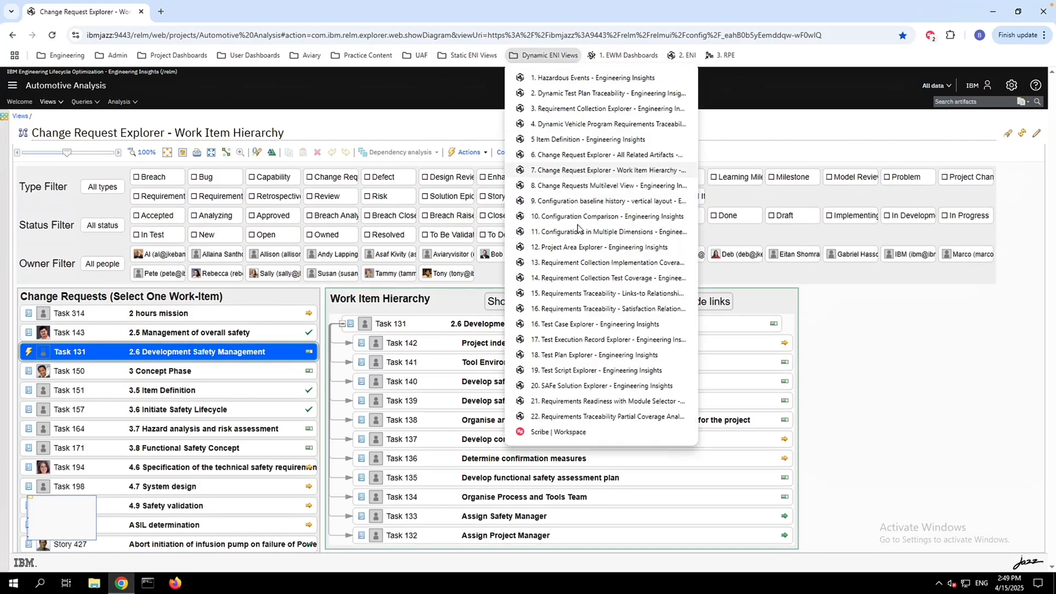
{"action": "left_click", "coordinate": [575, 289]}
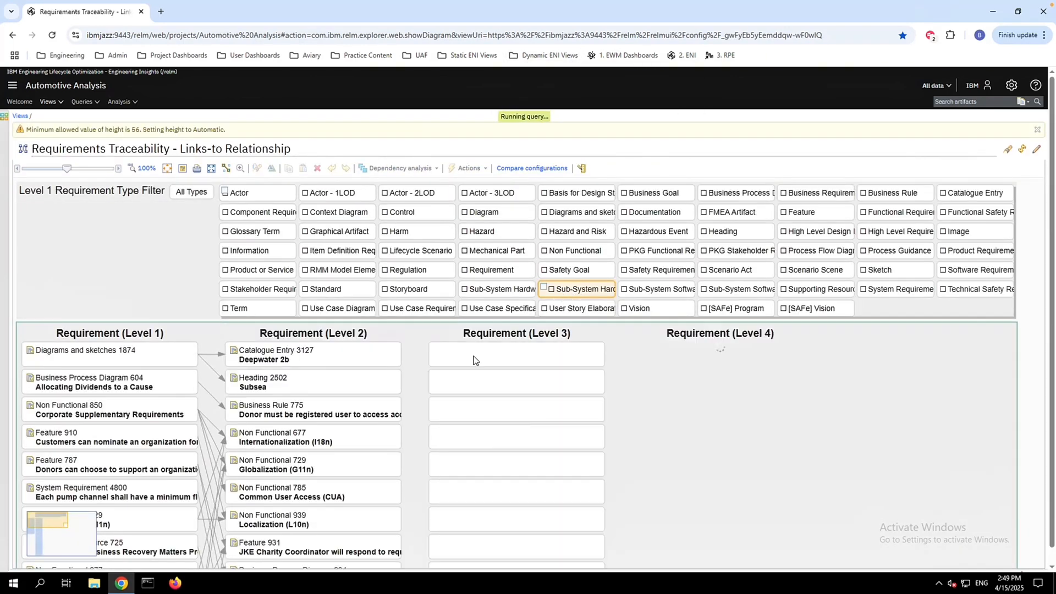
{"action": "left_click", "coordinate": [167, 384]}
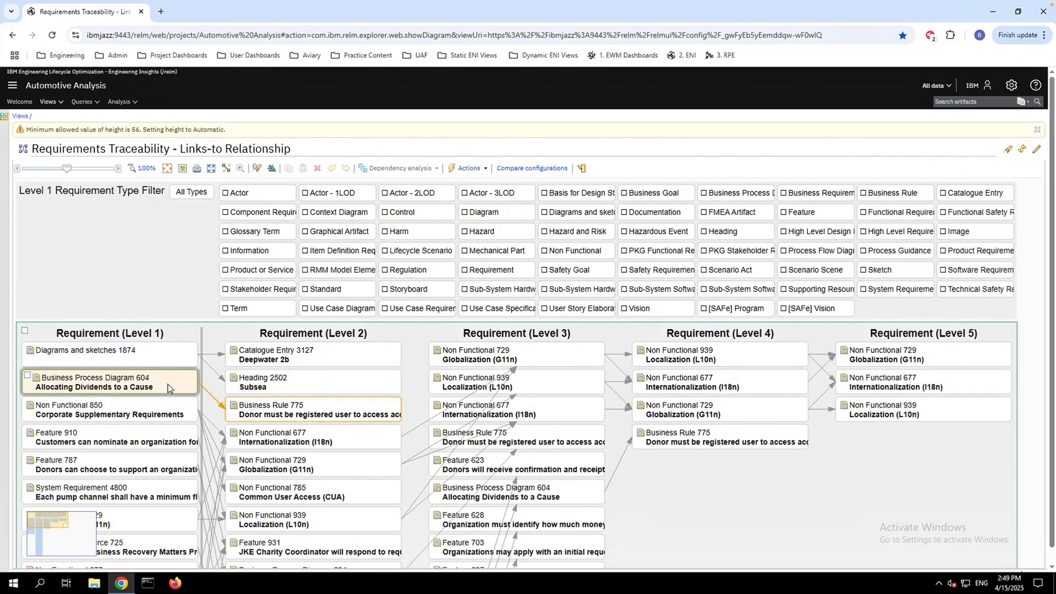
{"action": "left_click", "coordinate": [295, 414]}
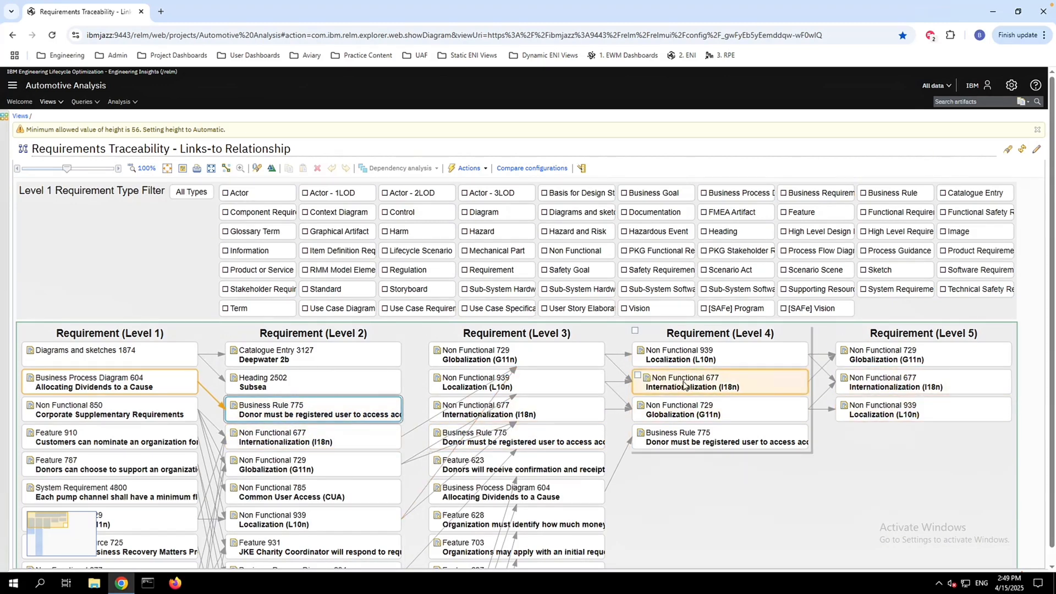
Open the dynamic Test Plan Explorer view and display the related artifacts of Test Plan 17 and of Test Plan 9
{"action": "left_click", "coordinate": [566, 59]}
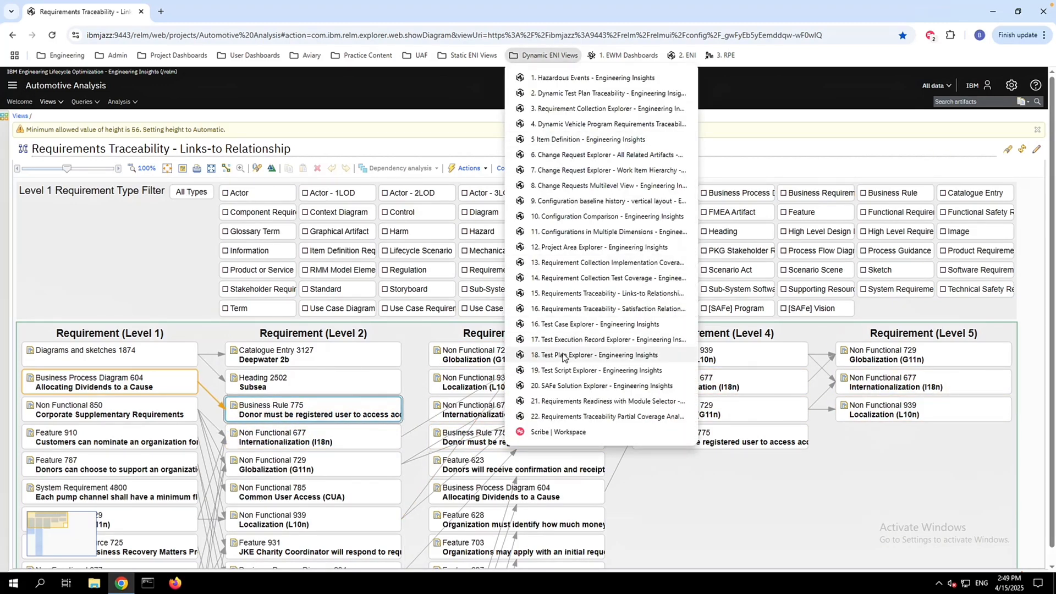
{"action": "left_click", "coordinate": [563, 351]}
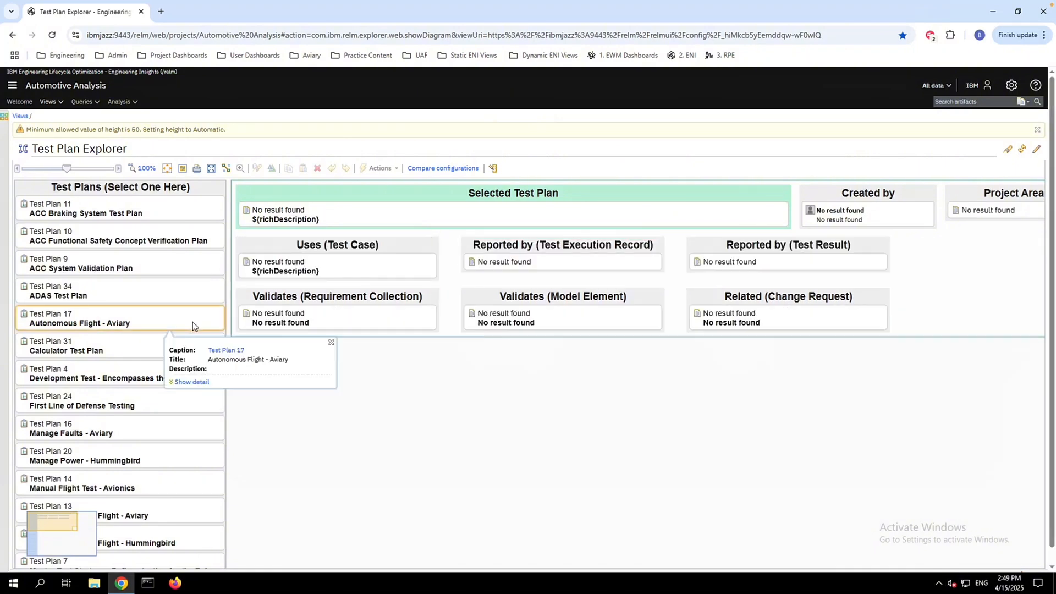
{"action": "left_click", "coordinate": [191, 322]}
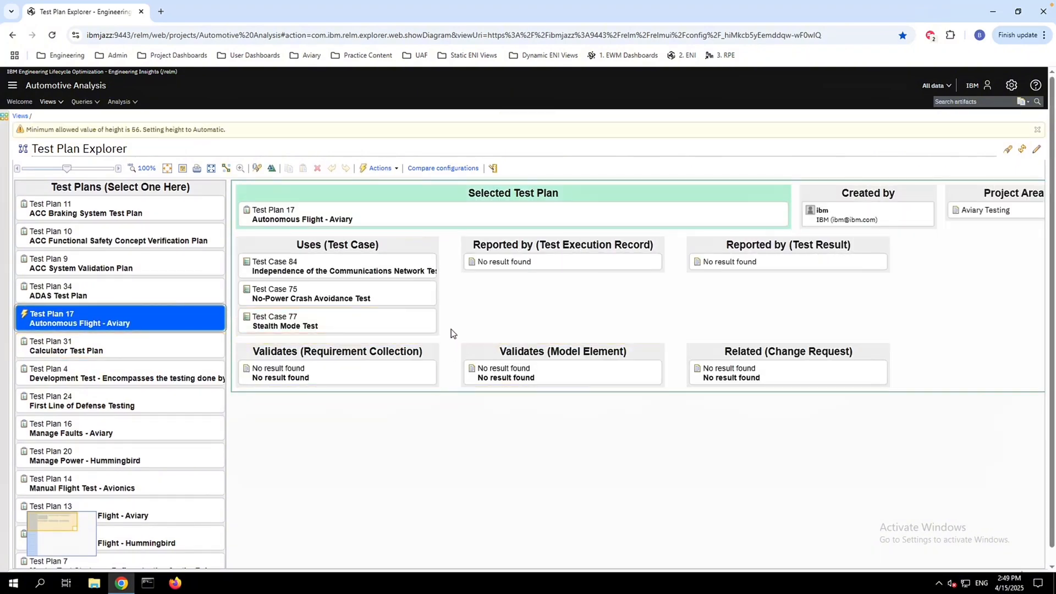
{"action": "left_click", "coordinate": [173, 266]}
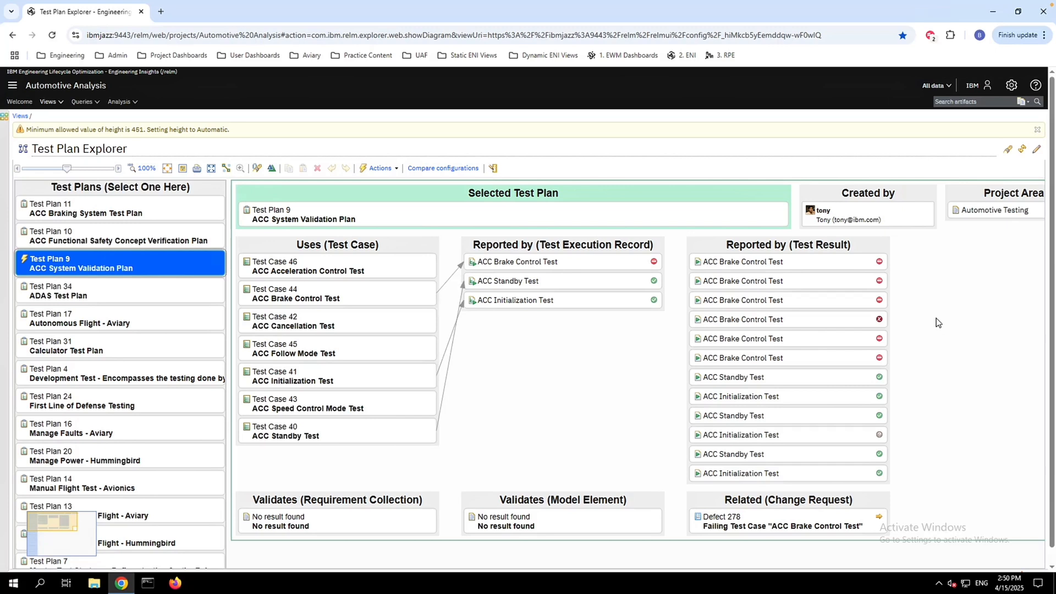
Start a new empty view named YouTube Demo in My views, with no style, the automatic data source and the current configuration
{"action": "left_click", "coordinate": [48, 102]}
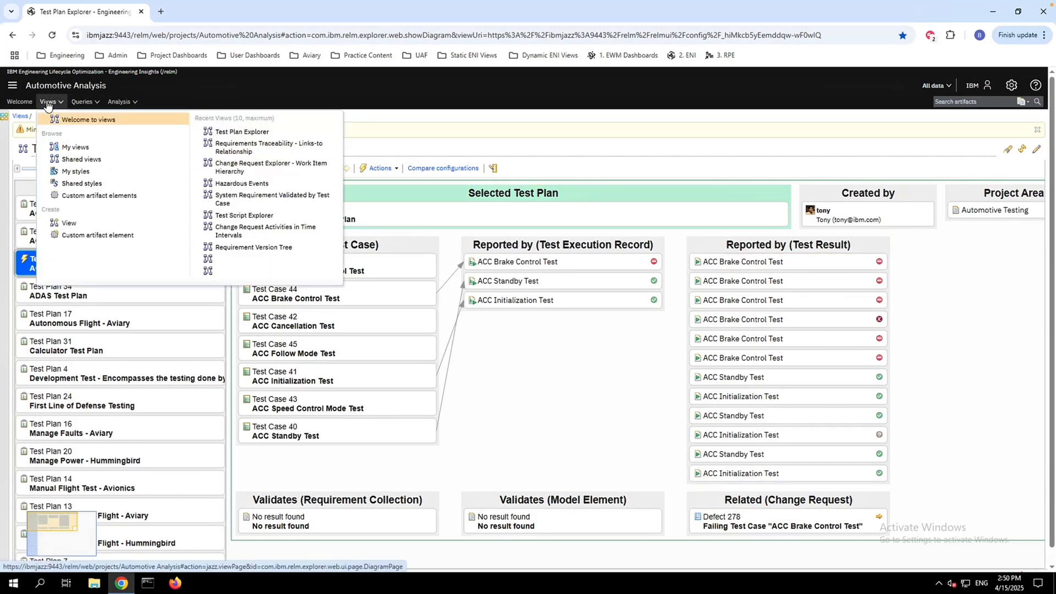
{"action": "left_click", "coordinate": [67, 119]}
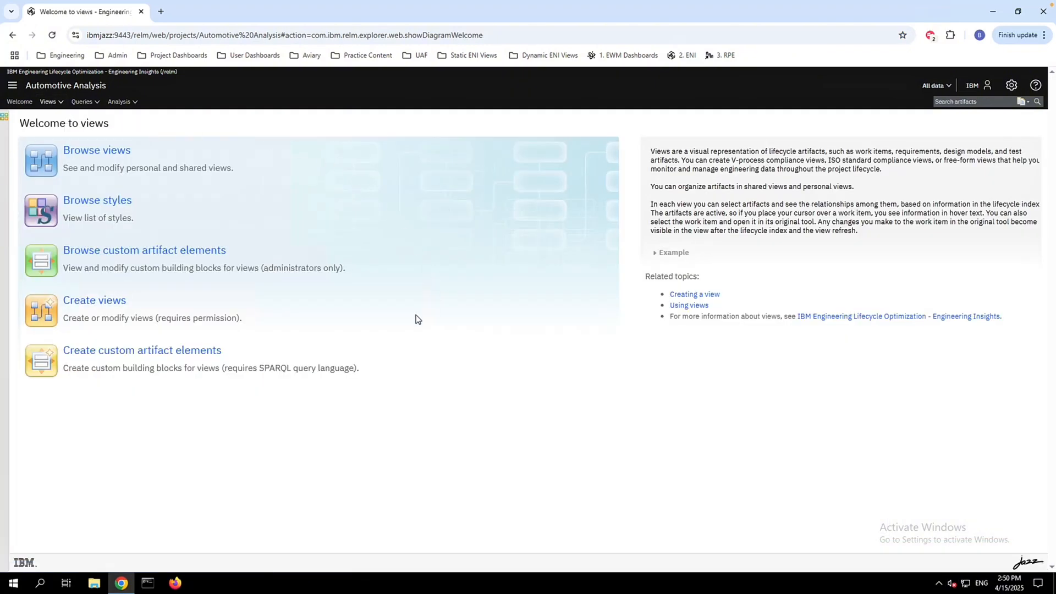
{"action": "left_click", "coordinate": [93, 300]}
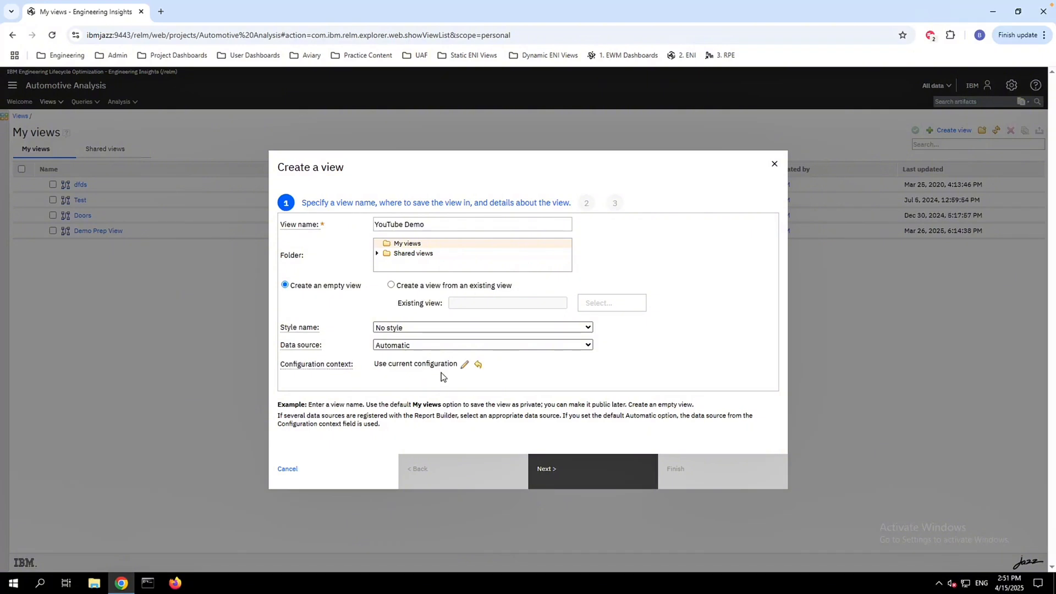
{"action": "left_click", "coordinate": [599, 472]}
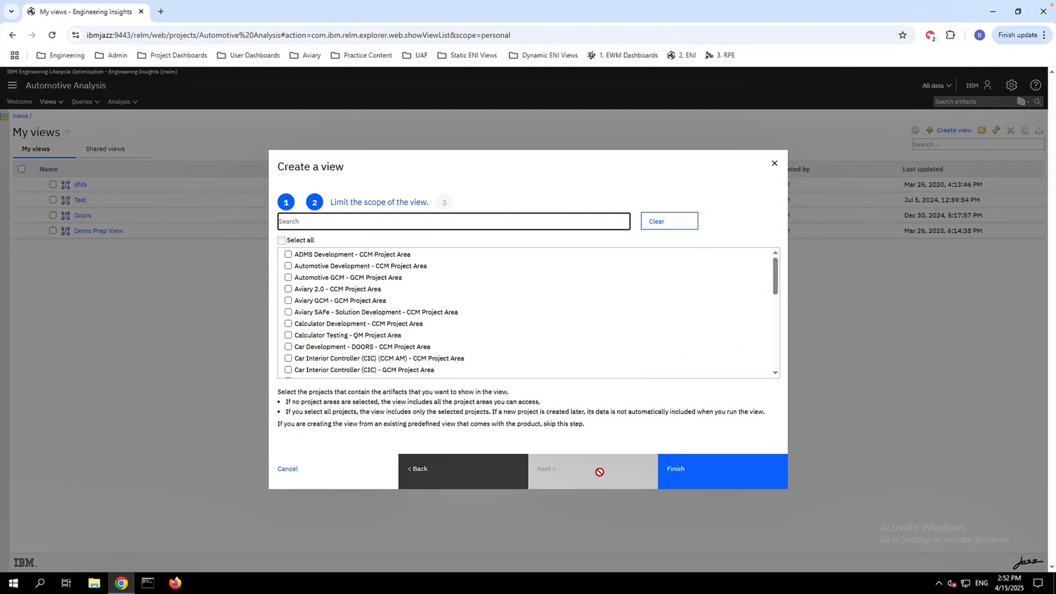
Limit the view's scope to all the MTM project areas (Planning, Requirements and Testing) and finish creating the view
{"action": "type", "text": "mtm"}
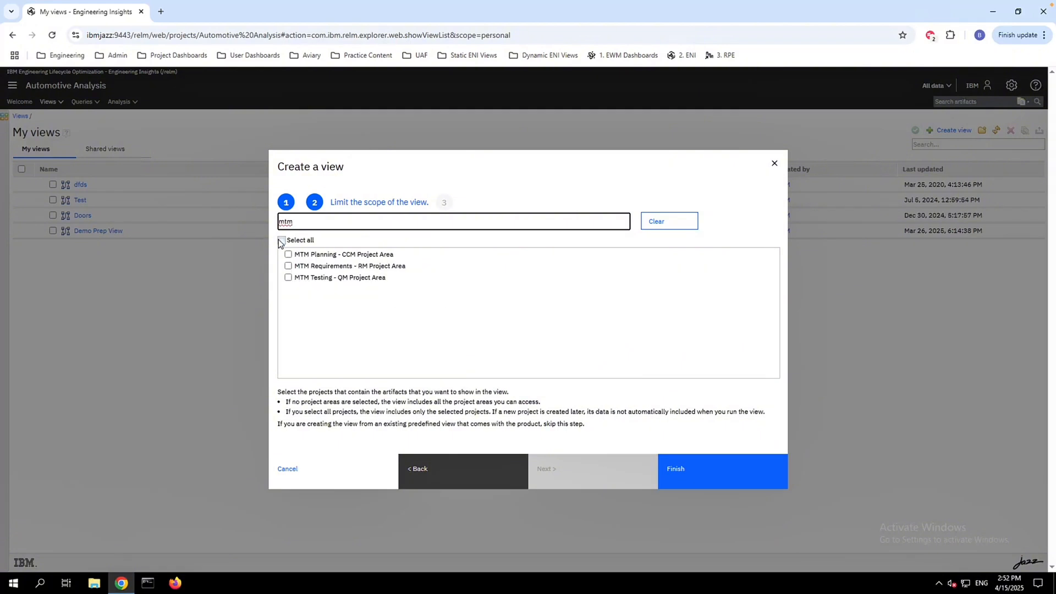
{"action": "left_click", "coordinate": [281, 241]}
{"action": "left_click", "coordinate": [713, 475]}
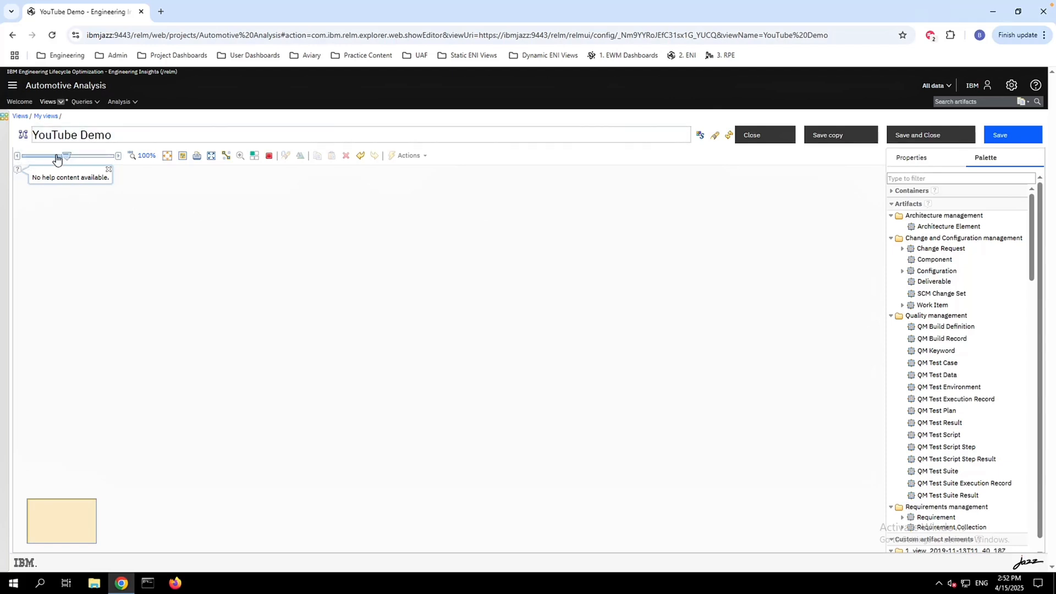
Examine the empty view's zoom control, canvas actions, style creation option and editable view name
{"action": "mouse_move", "coordinate": [57, 156]}
{"action": "left_mouse_down"}
{"action": "mouse_move", "coordinate": [41, 156]}
{"action": "mouse_move", "coordinate": [66, 157]}
{"action": "left_mouse_up"}
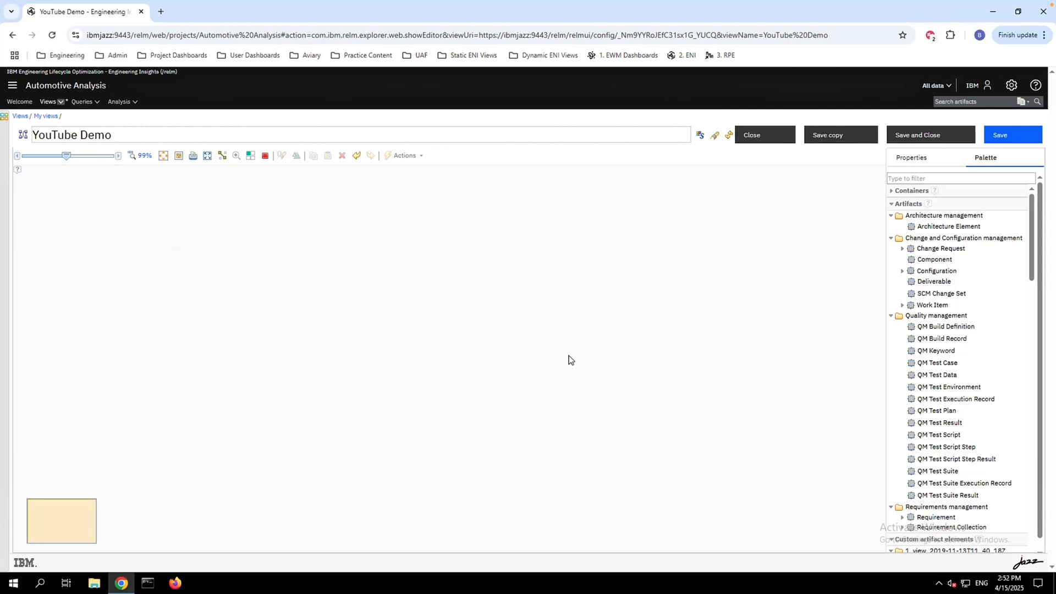
{"action": "mouse_move", "coordinate": [70, 153]}
{"action": "left_mouse_down"}
{"action": "mouse_move", "coordinate": [55, 157]}
{"action": "mouse_move", "coordinate": [72, 157]}
{"action": "left_mouse_up"}
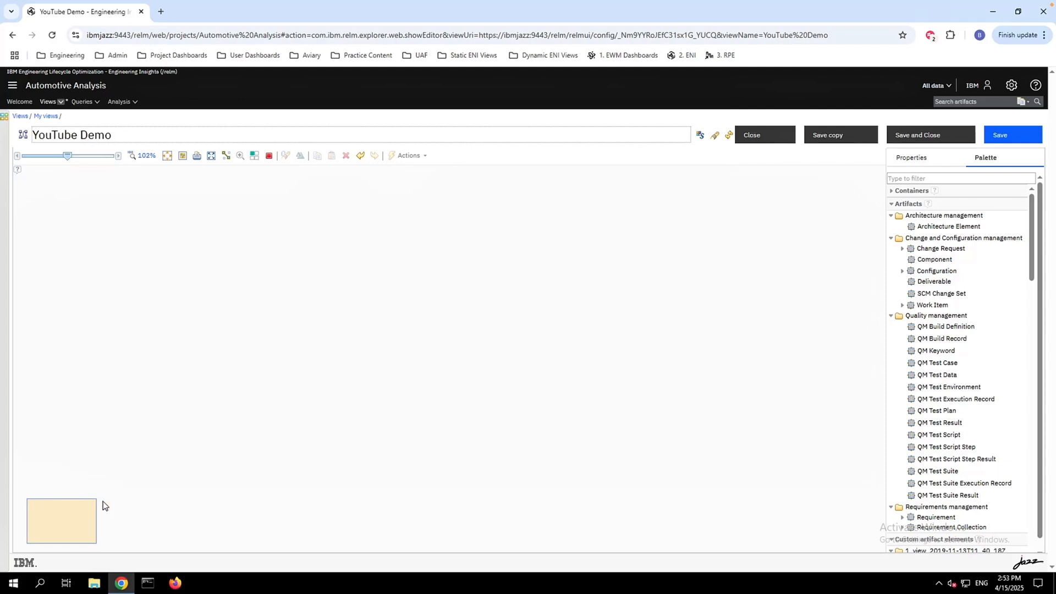
{"action": "right_click", "coordinate": [213, 378]}
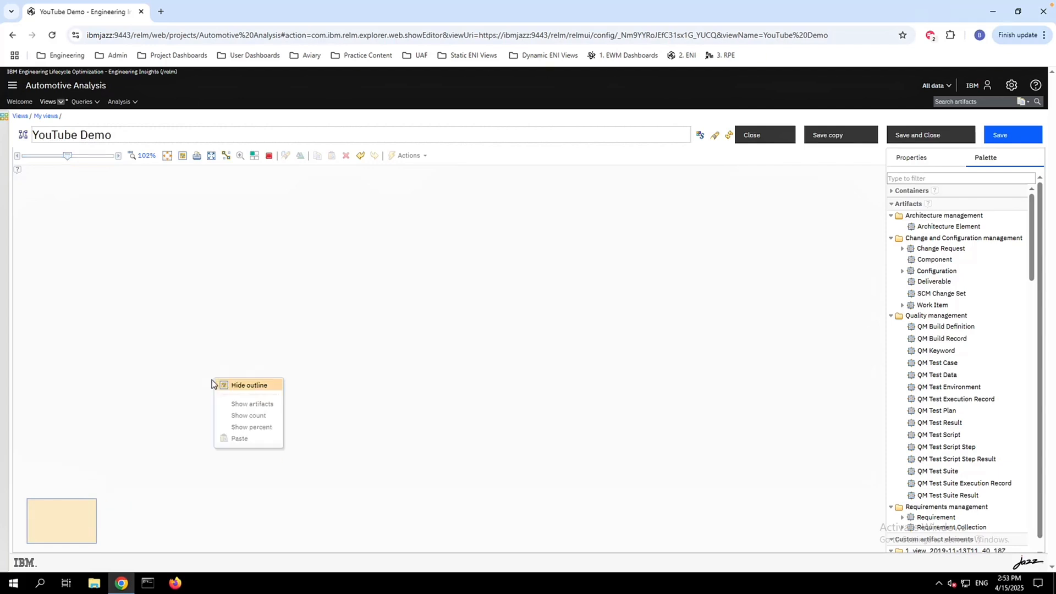
{"action": "left_click", "coordinate": [111, 473]}
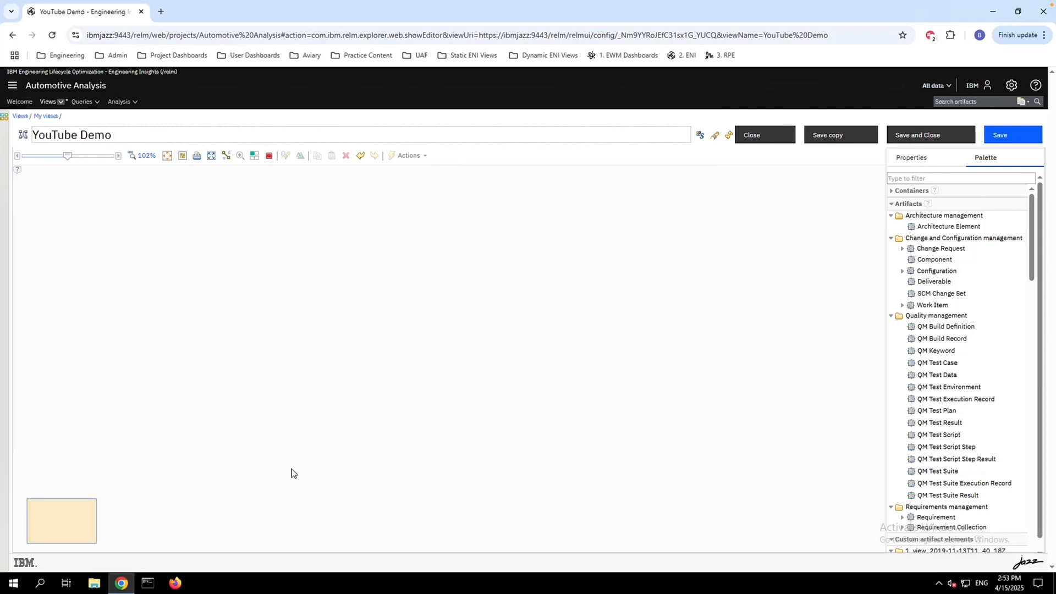
{"action": "left_click", "coordinate": [699, 136]}
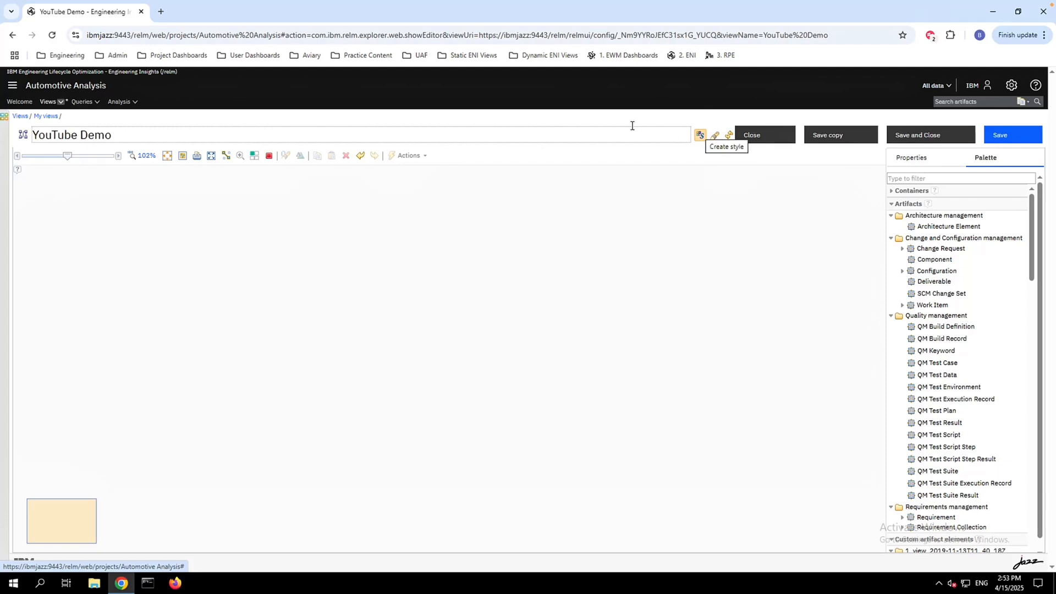
{"action": "left_click", "coordinate": [560, 134]}
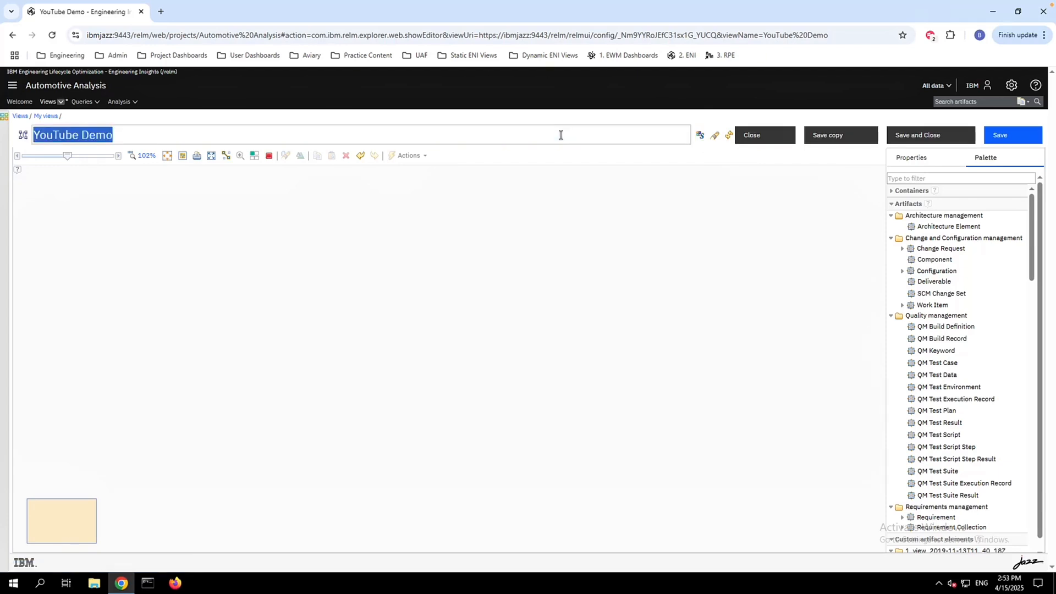
{"action": "left_click", "coordinate": [560, 135]}
{"action": "left_click", "coordinate": [609, 223]}
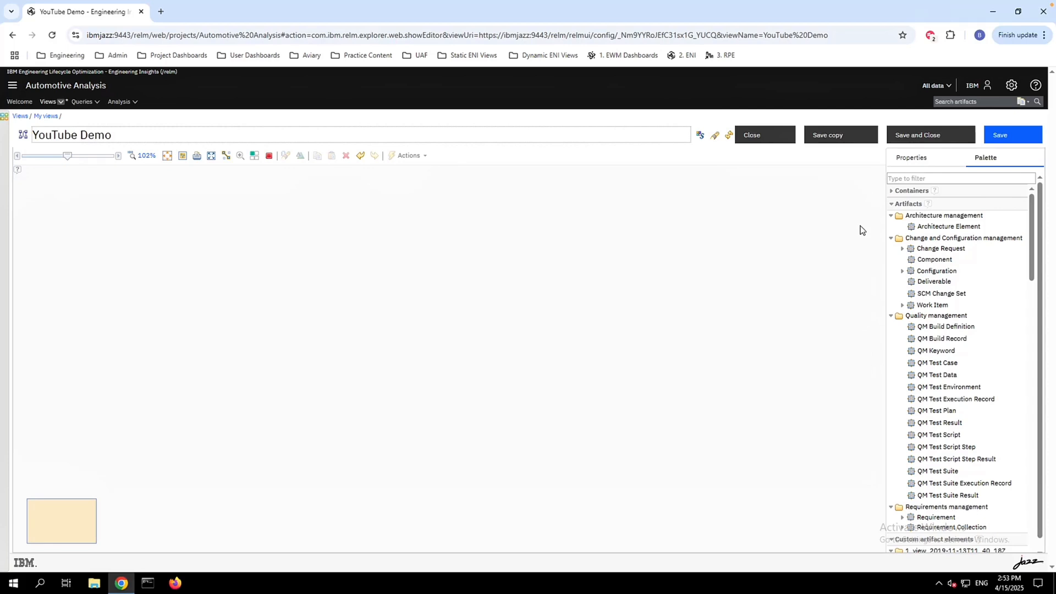
Add a Work Item artifact container without conditions to the canvas, move it near the top and widen it to about 328
{"action": "left_click", "coordinate": [892, 203]}
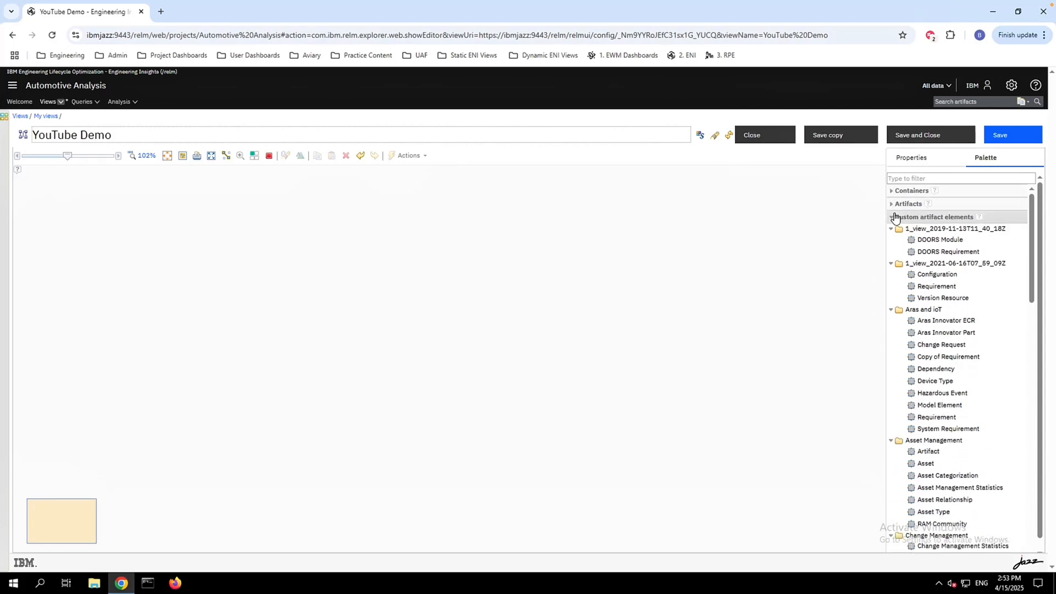
{"action": "left_click", "coordinate": [893, 216]}
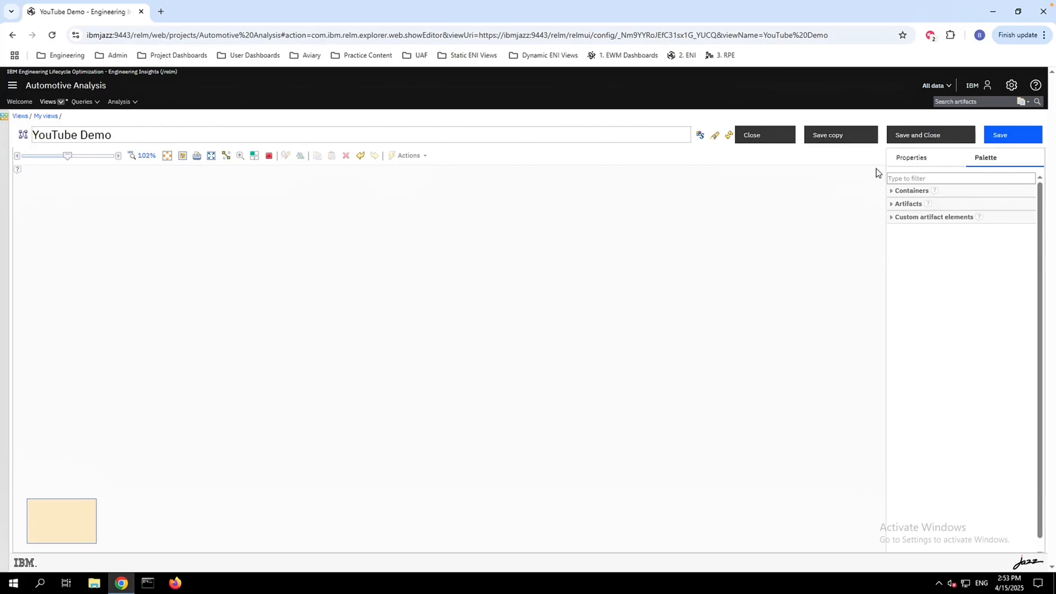
{"action": "left_click", "coordinate": [892, 204]}
{"action": "left_click", "coordinate": [893, 191]}
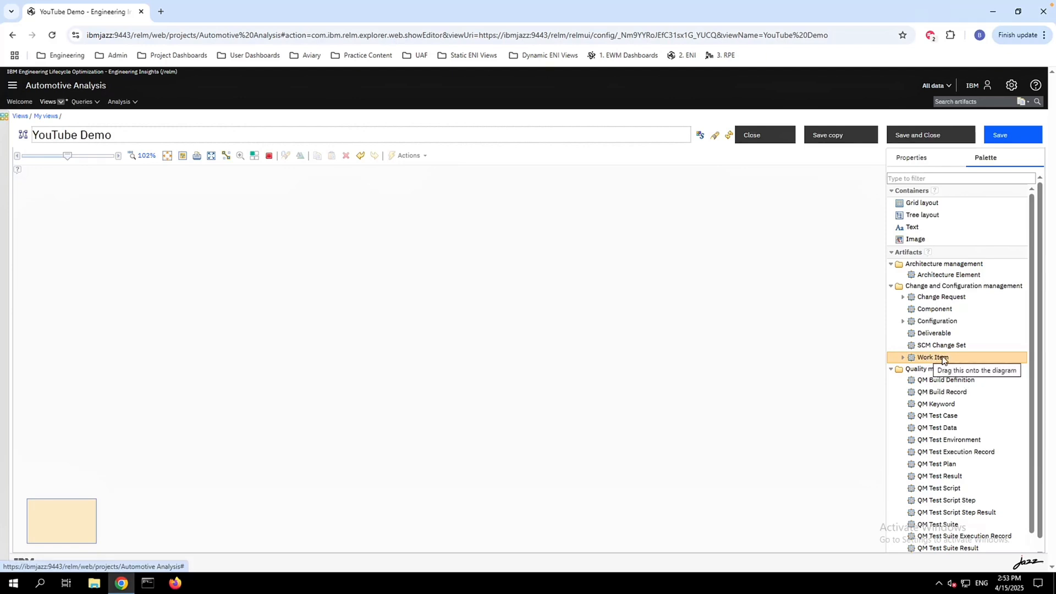
{"action": "left_click_drag", "start_coordinate": [952, 355], "coordinate": [374, 293]}
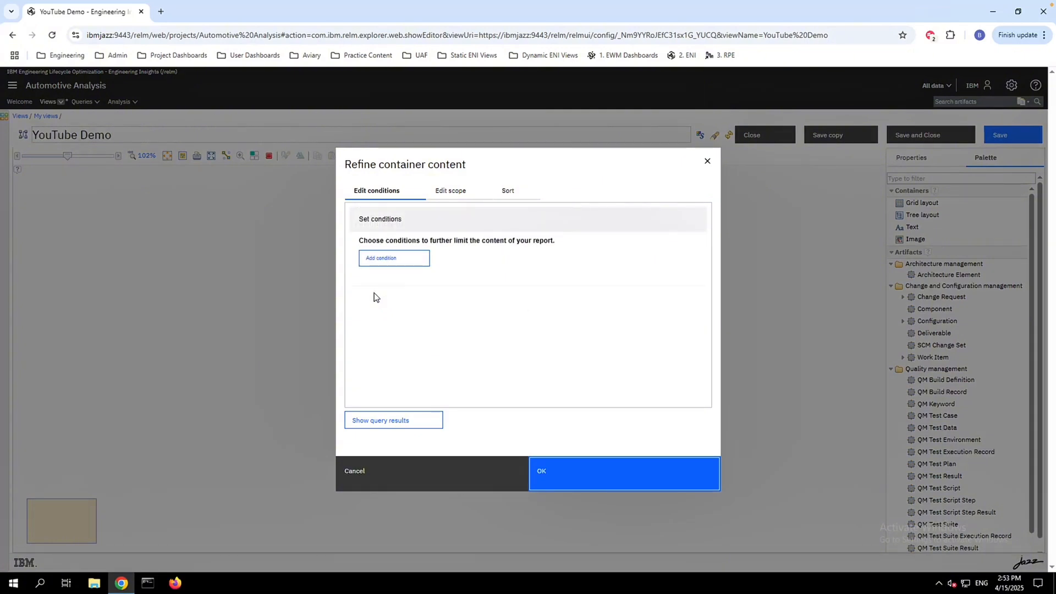
{"action": "left_click", "coordinate": [592, 476]}
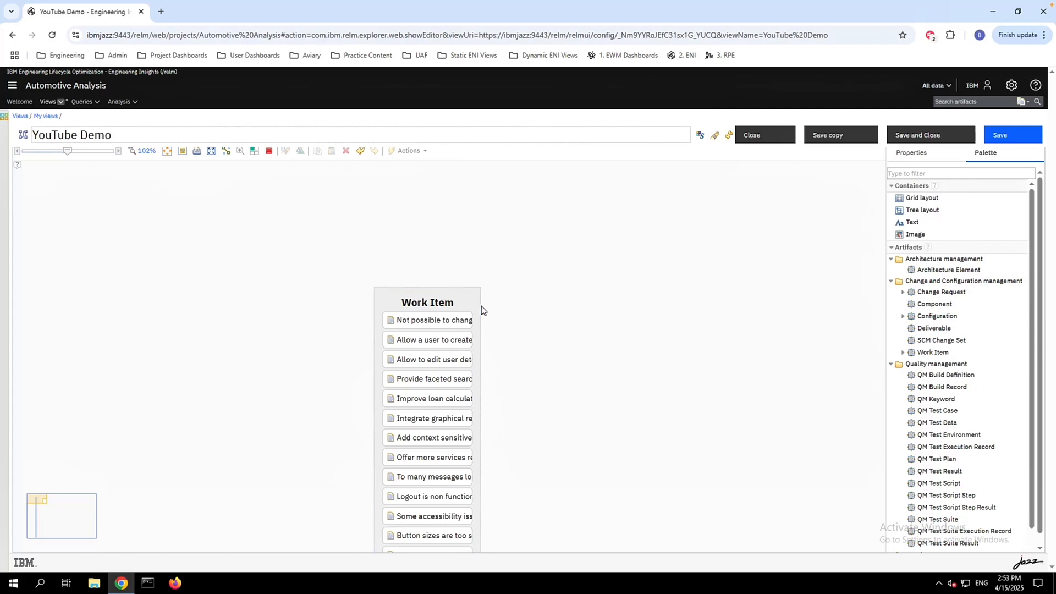
{"action": "left_click", "coordinate": [481, 305]}
{"action": "left_click_drag", "start_coordinate": [480, 305], "coordinate": [513, 207]}
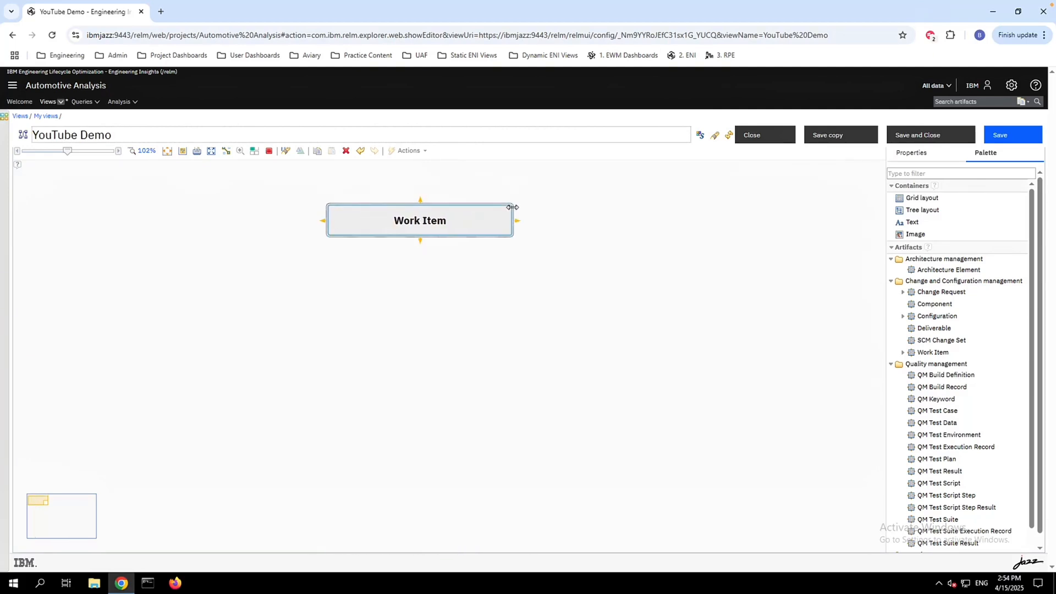
Review the Work Item container's current links and add a new container for the Requirement artifacts linked by Implements Requirement
{"action": "right_click", "coordinate": [473, 216]}
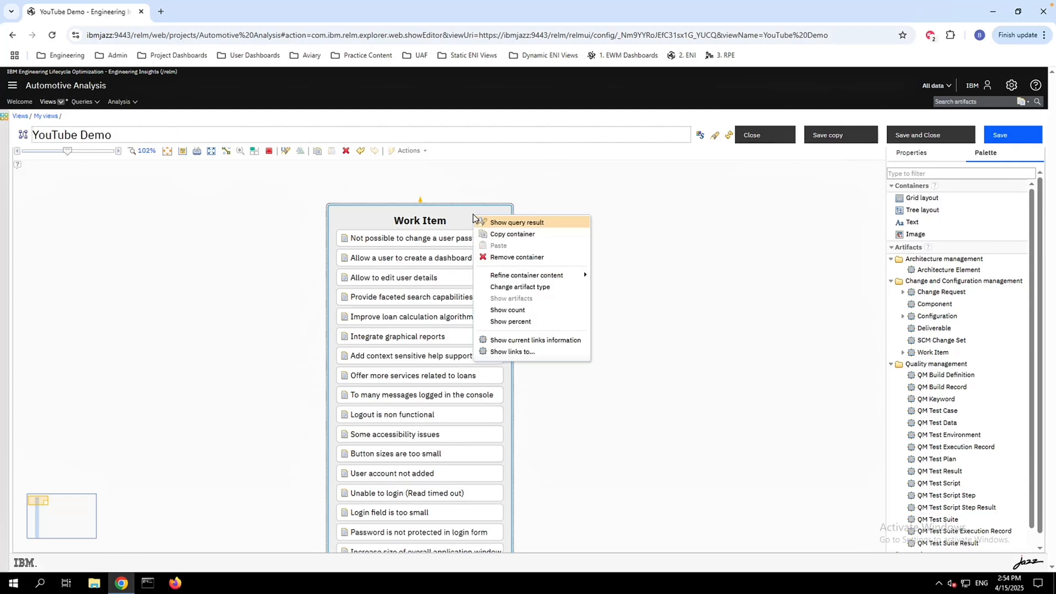
{"action": "left_click", "coordinate": [544, 341]}
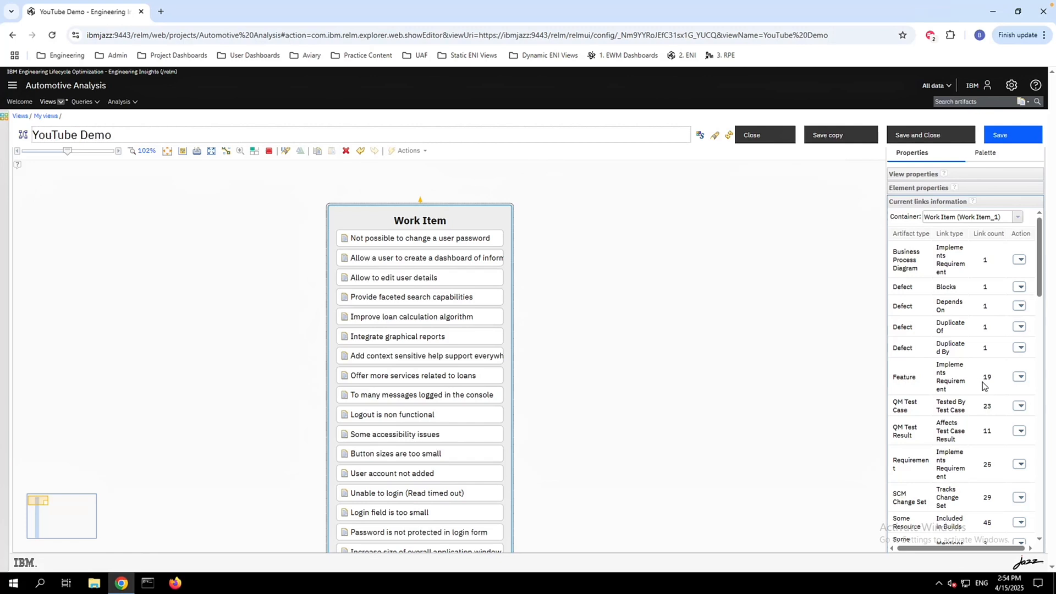
{"action": "scroll", "coordinate": [979, 382], "scroll_direction": "down", "scroll_amount": 1}
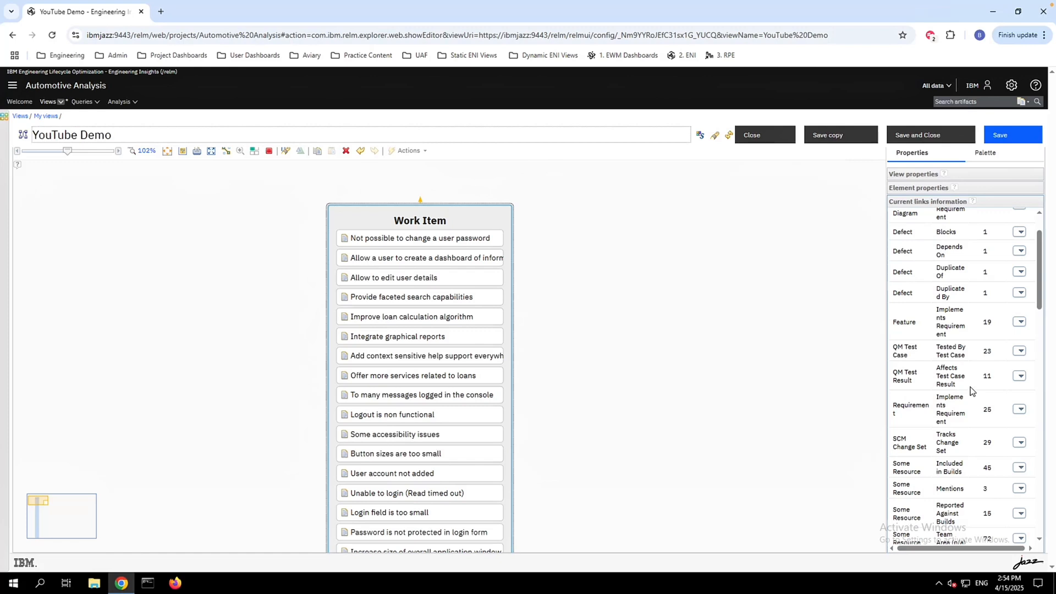
{"action": "scroll", "coordinate": [968, 384], "scroll_direction": "down", "scroll_amount": 1}
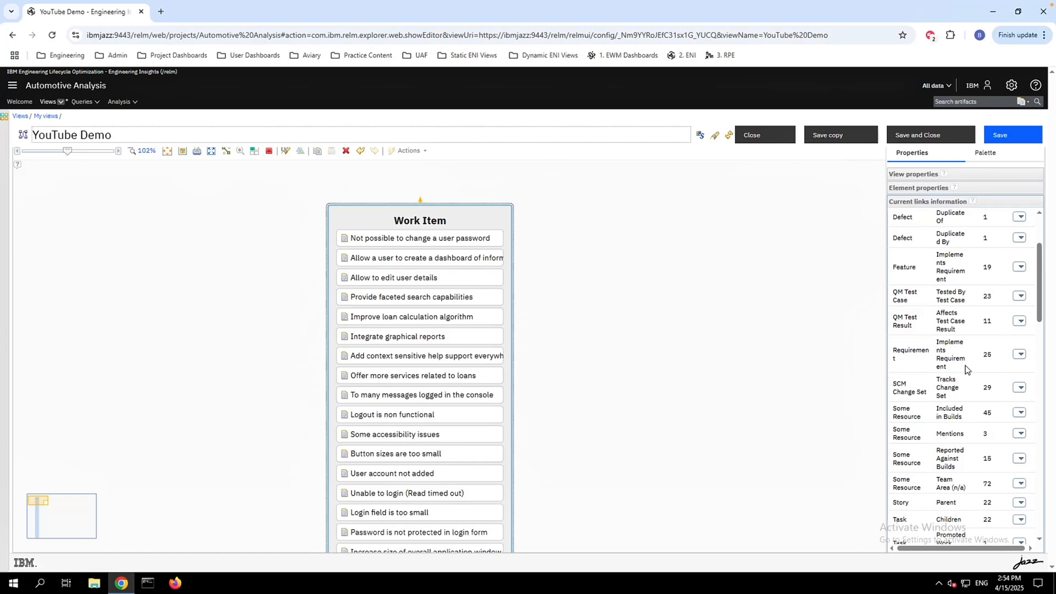
{"action": "left_click", "coordinate": [1019, 355]}
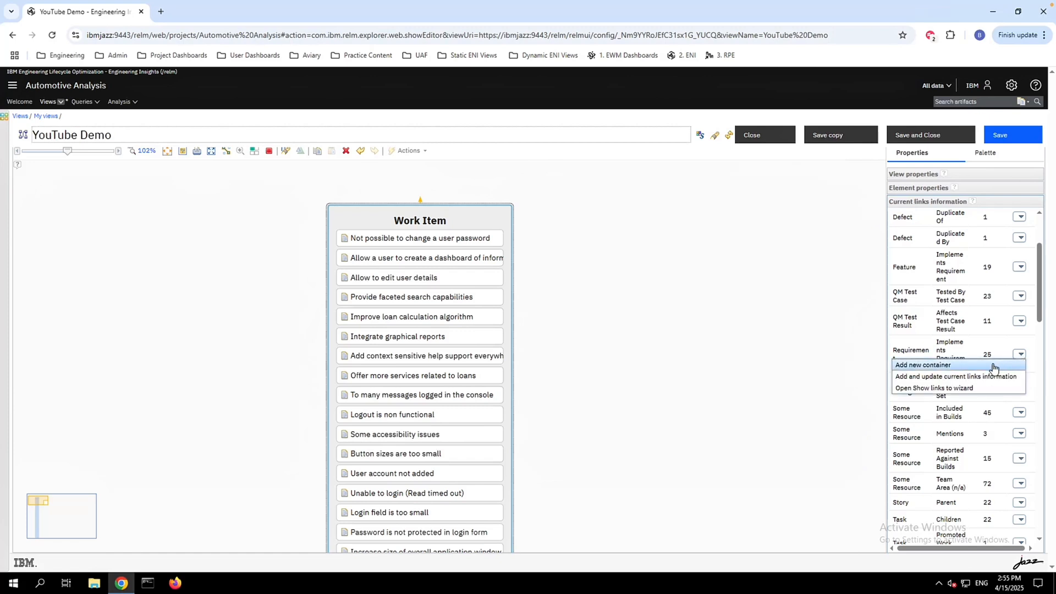
{"action": "left_click", "coordinate": [993, 366]}
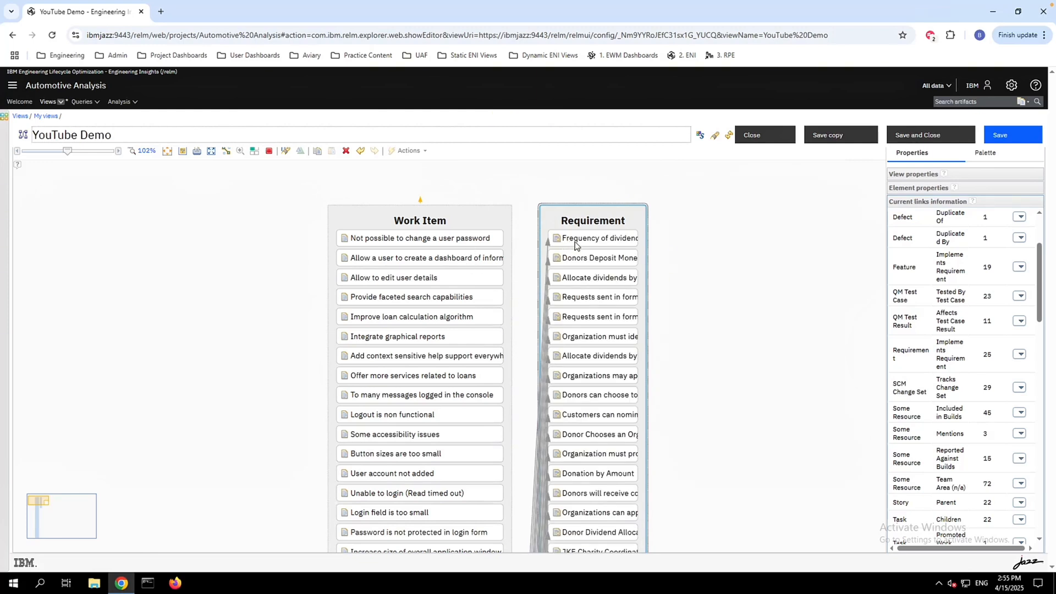
Link the Requirement container to a new QM Test Case container using the Validated By link type, keeping the current view scope
{"action": "right_click", "coordinate": [633, 216]}
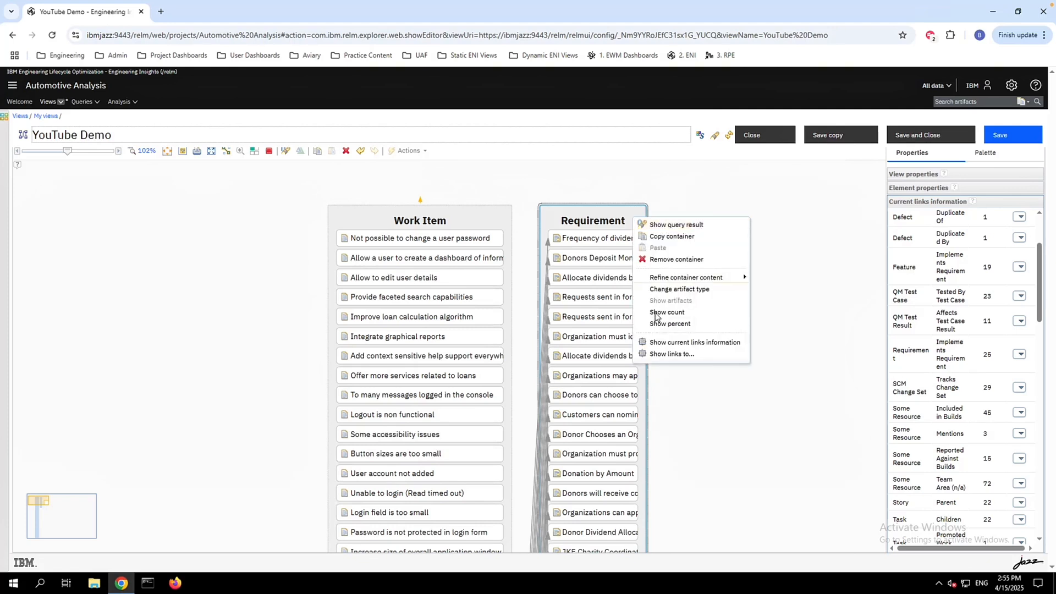
{"action": "left_click", "coordinate": [688, 354]}
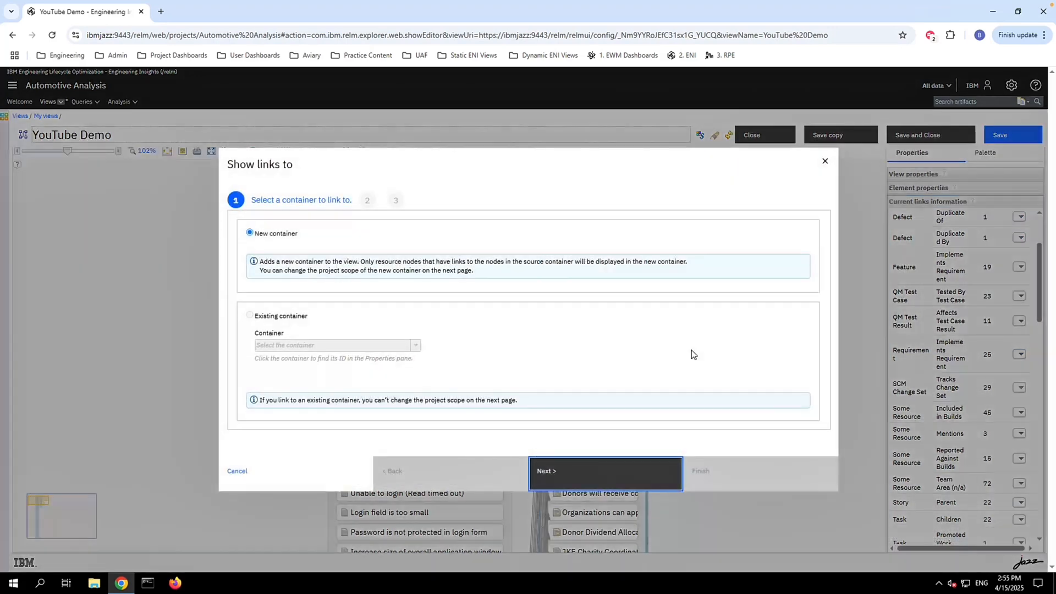
{"action": "key", "text": "Return"}
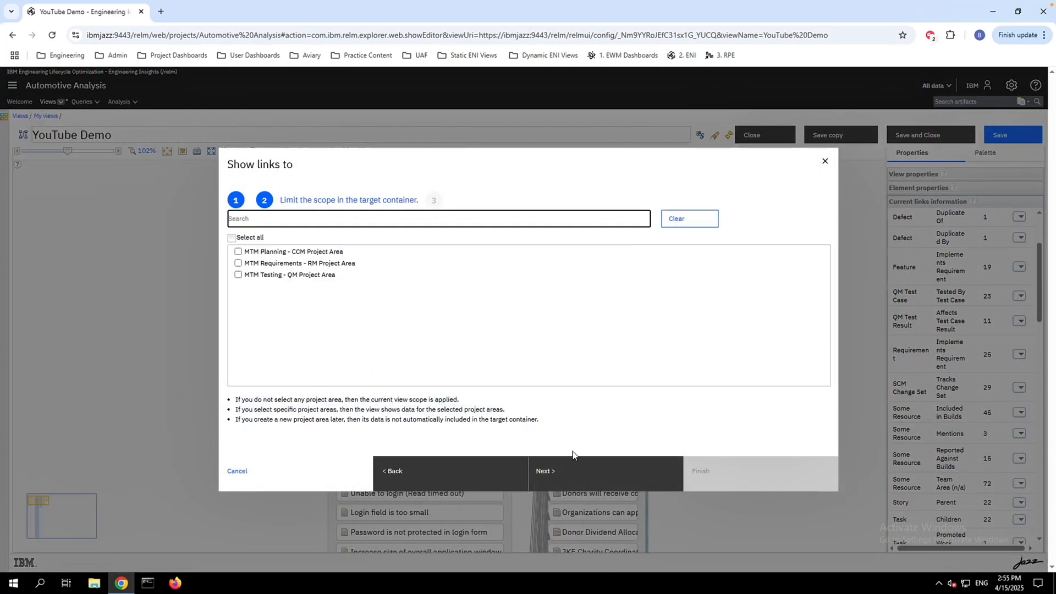
{"action": "left_click", "coordinate": [578, 469]}
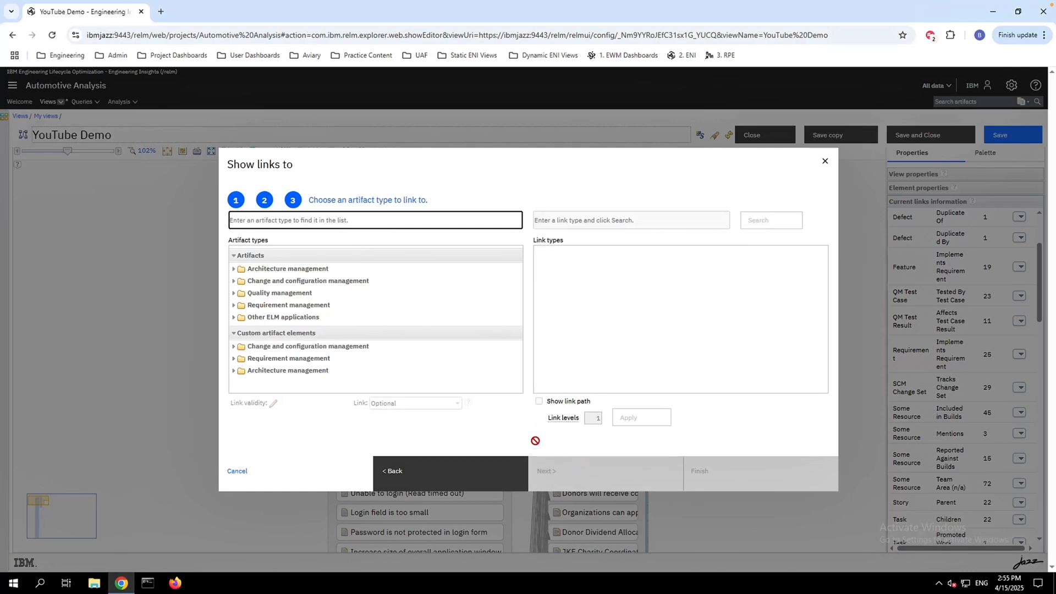
{"action": "double_click", "coordinate": [298, 296]}
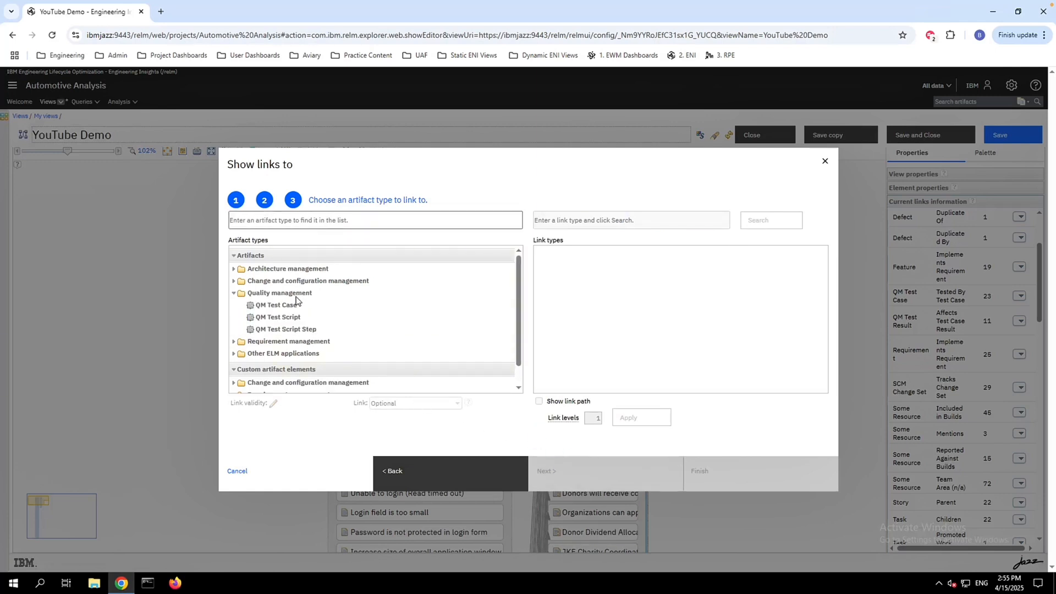
{"action": "left_click", "coordinate": [294, 306]}
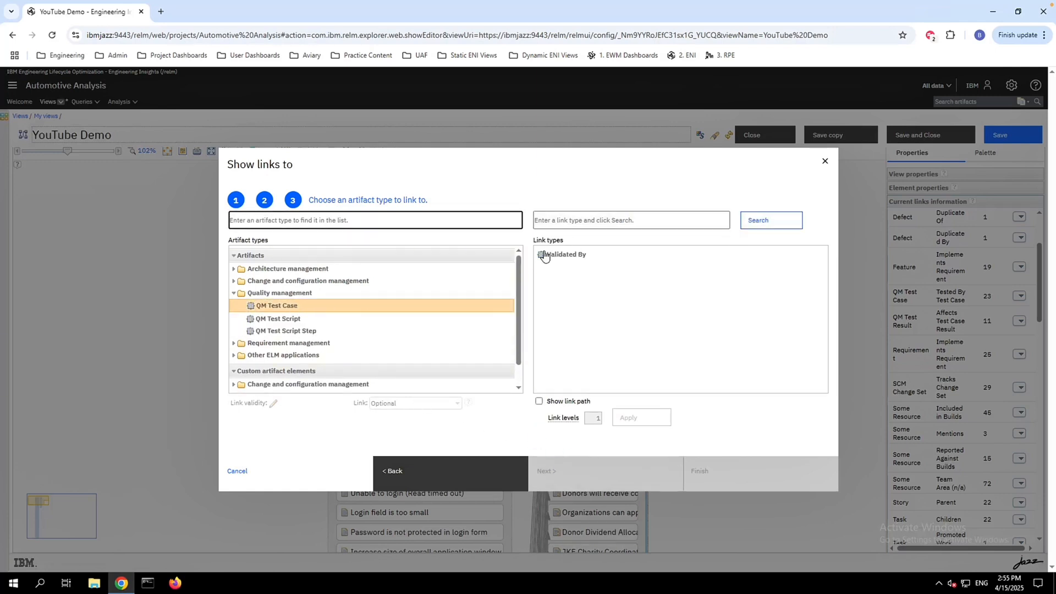
{"action": "left_click", "coordinate": [595, 253]}
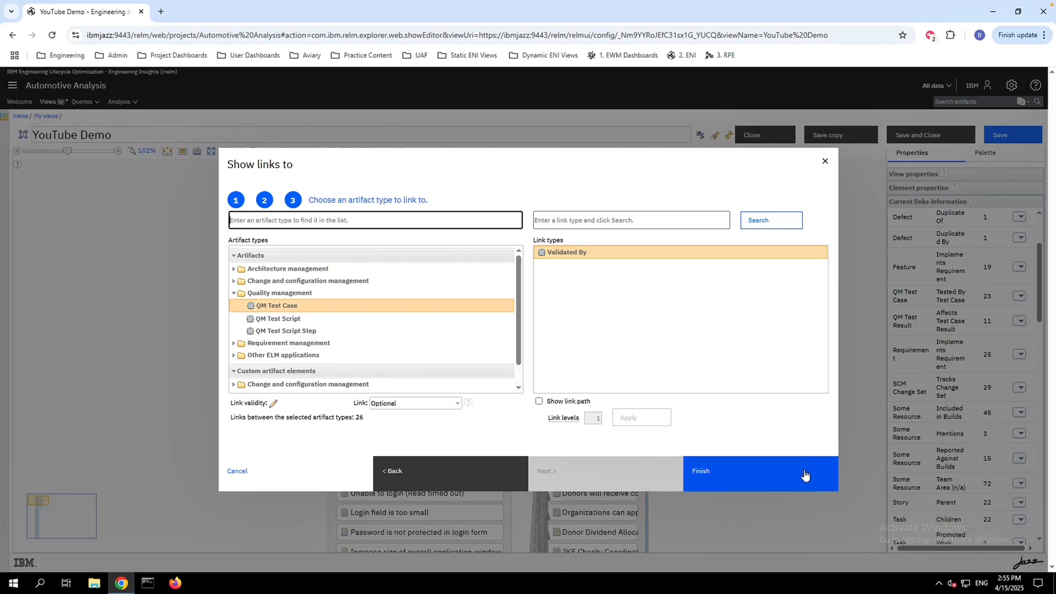
{"action": "left_click", "coordinate": [785, 477]}
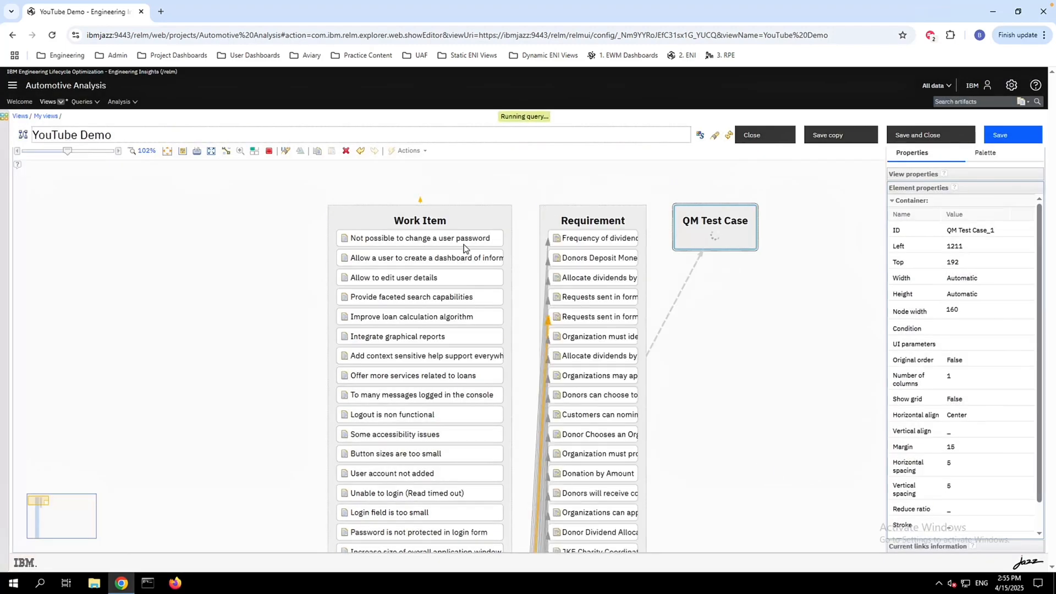
Arrange the Work Item, Requirement and QM Test Case containers in a row starting near the canvas's left edge, with the Requirement container widened
{"action": "left_click", "coordinate": [470, 217]}
{"action": "left_click_drag", "start_coordinate": [469, 215], "coordinate": [186, 200]}
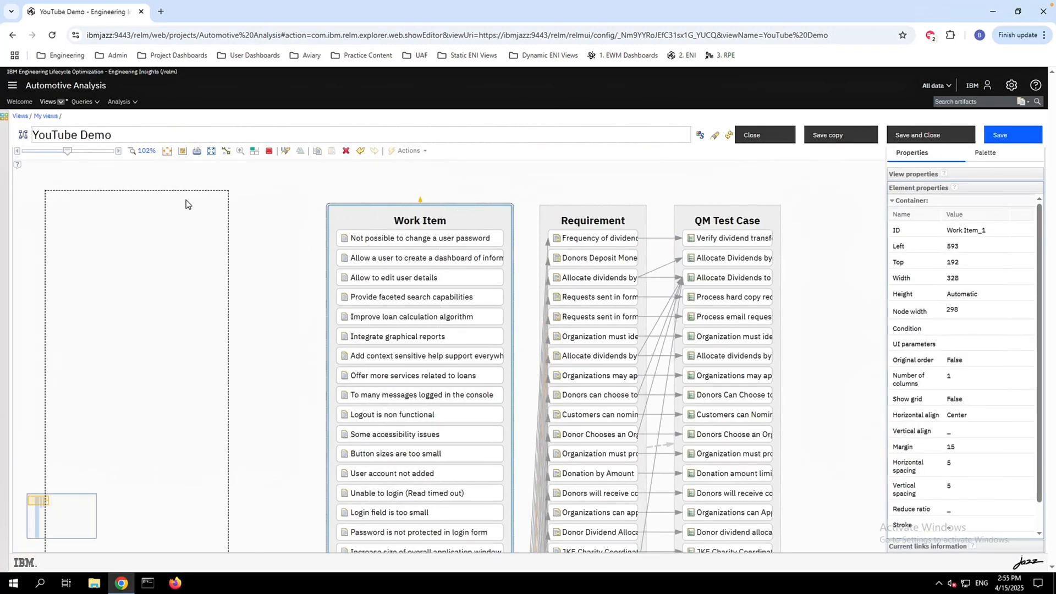
{"action": "left_click_drag", "start_coordinate": [620, 214], "coordinate": [350, 198]}
{"action": "left_click_drag", "start_coordinate": [760, 218], "coordinate": [604, 202]}
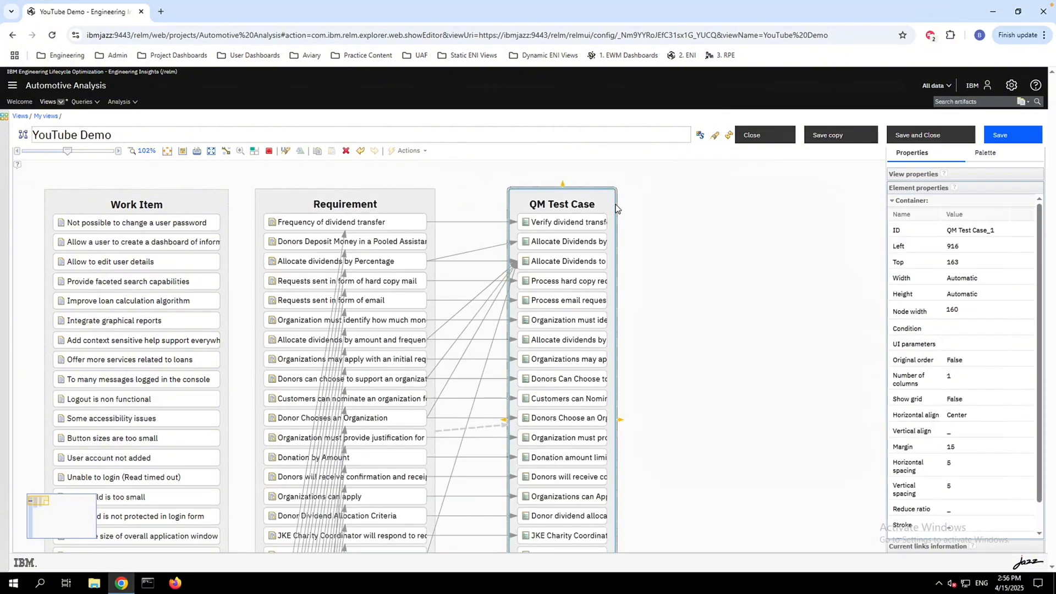
Find the QM Test Result artifact using the filter "result" and add it without conditions as a container beside the QM Test Case container
{"action": "left_click", "coordinate": [978, 159]}
{"action": "left_click", "coordinate": [937, 173]}
{"action": "type", "text": "resul"}
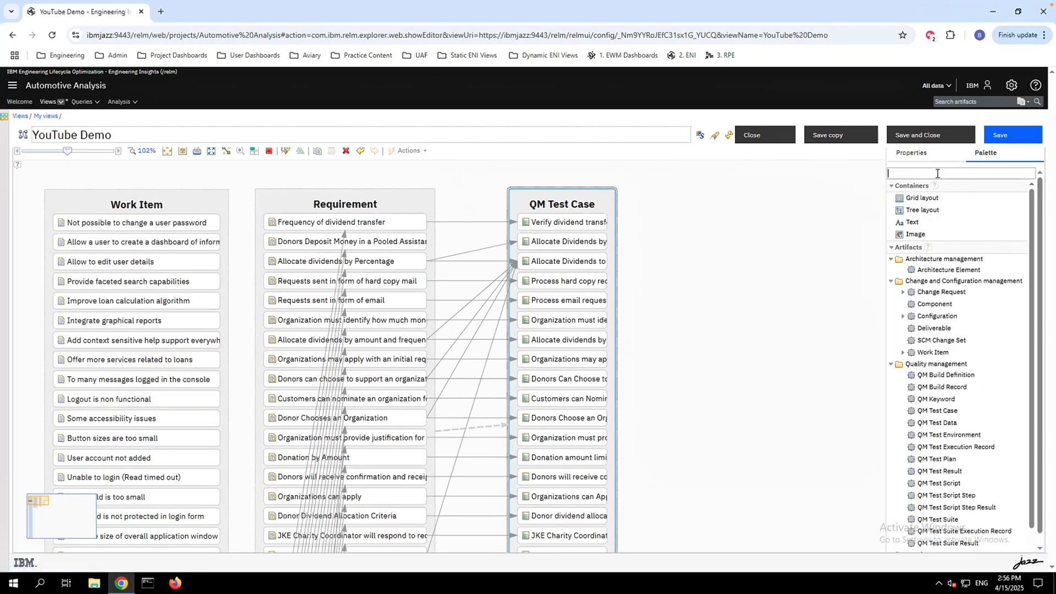
{"action": "type", "text": "t"}
{"action": "left_click_drag", "start_coordinate": [938, 242], "coordinate": [705, 235]}
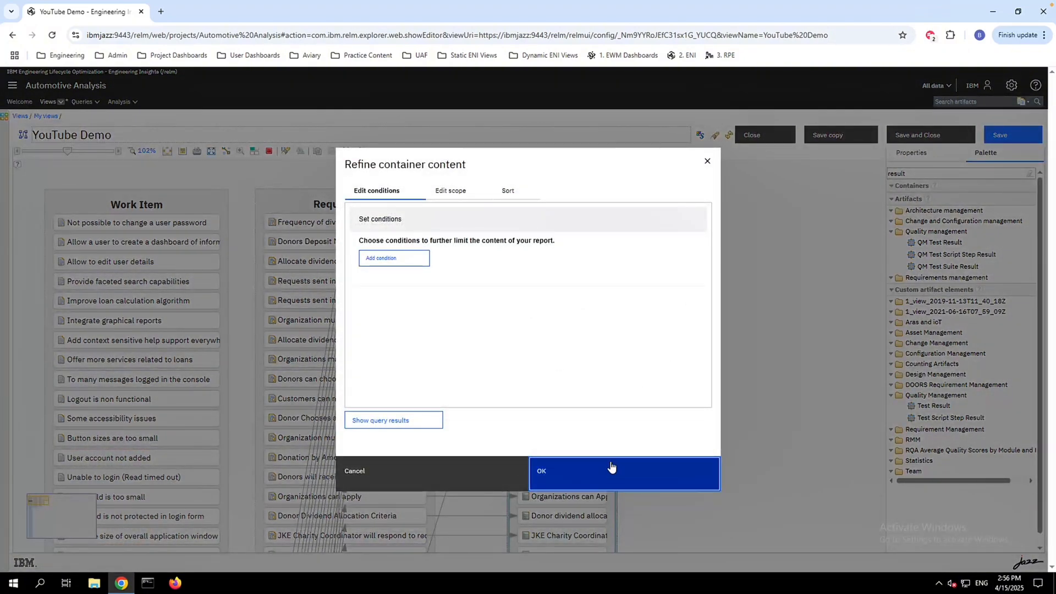
{"action": "left_click", "coordinate": [611, 467]}
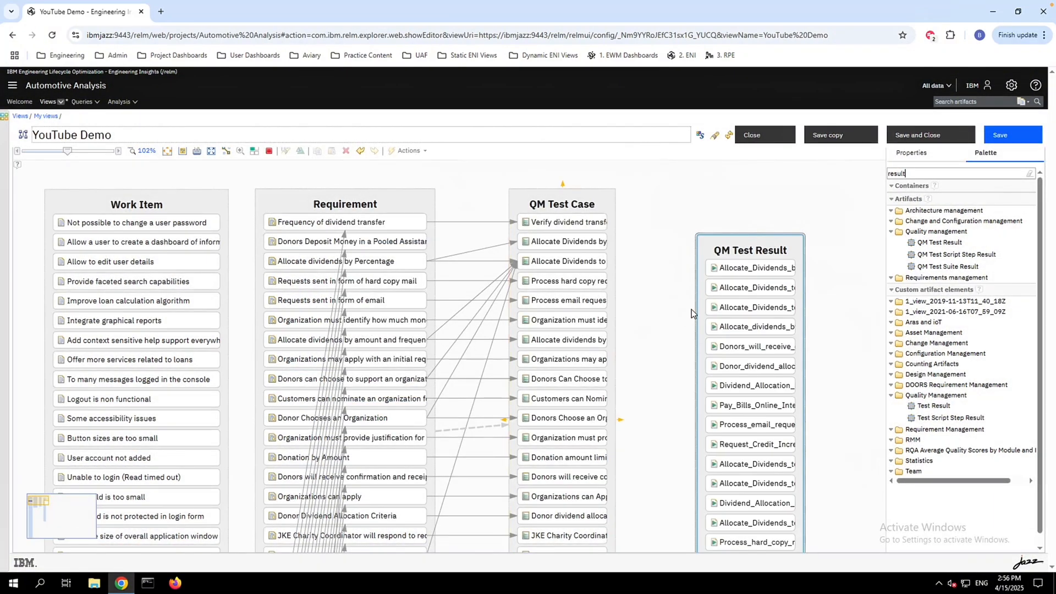
Link the QM Test Case container to the QM Test Result container and save the YouTube Demo view
{"action": "left_click", "coordinate": [620, 421]}
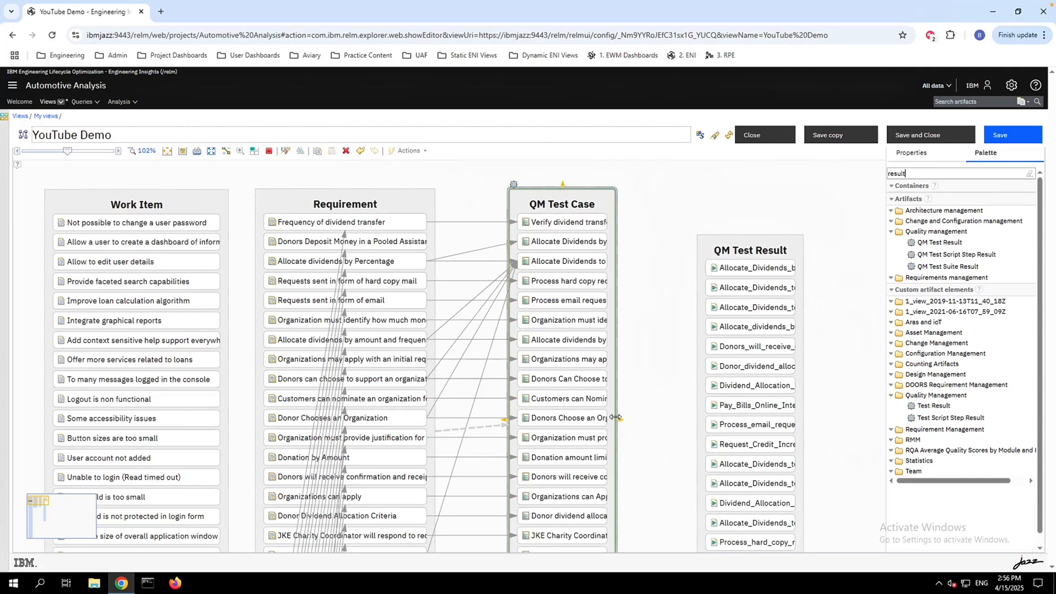
{"action": "left_click_drag", "start_coordinate": [701, 419], "coordinate": [700, 419]}
{"action": "left_click", "coordinate": [1007, 135]}
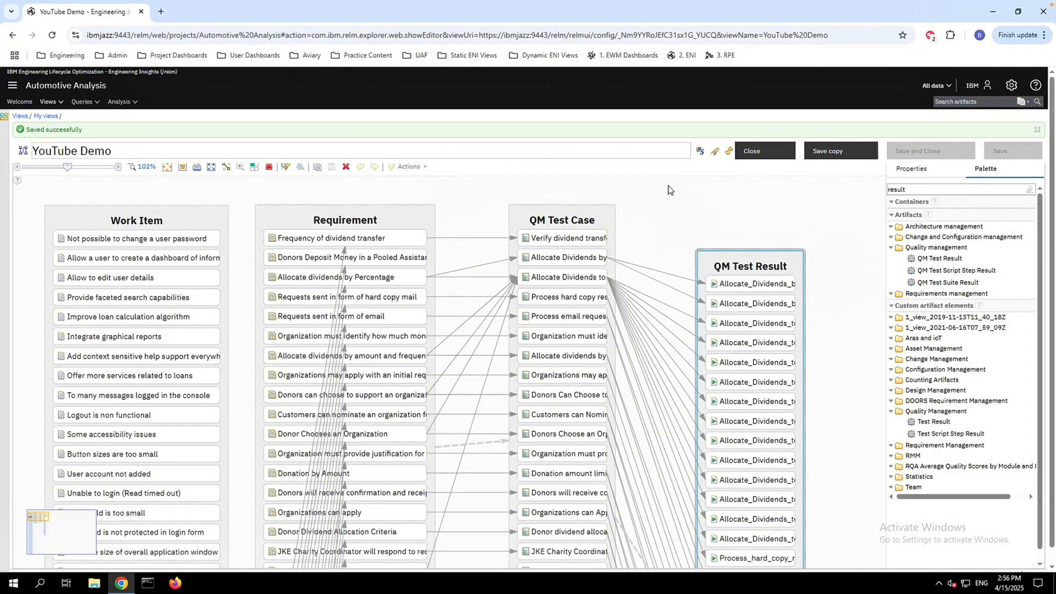
{"action": "scroll", "coordinate": [668, 190], "scroll_direction": "down", "scroll_amount": 1}
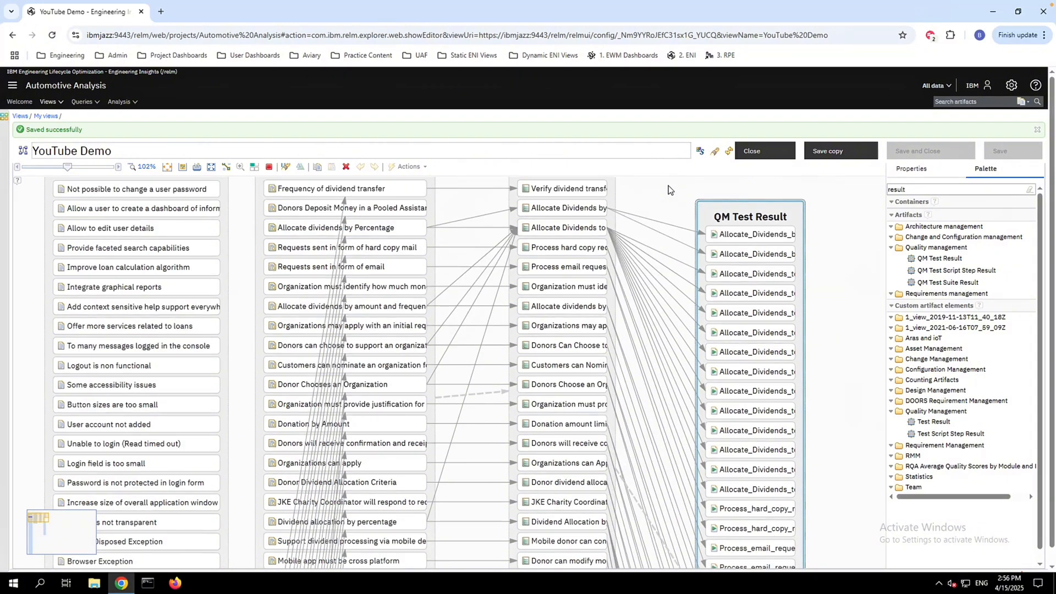